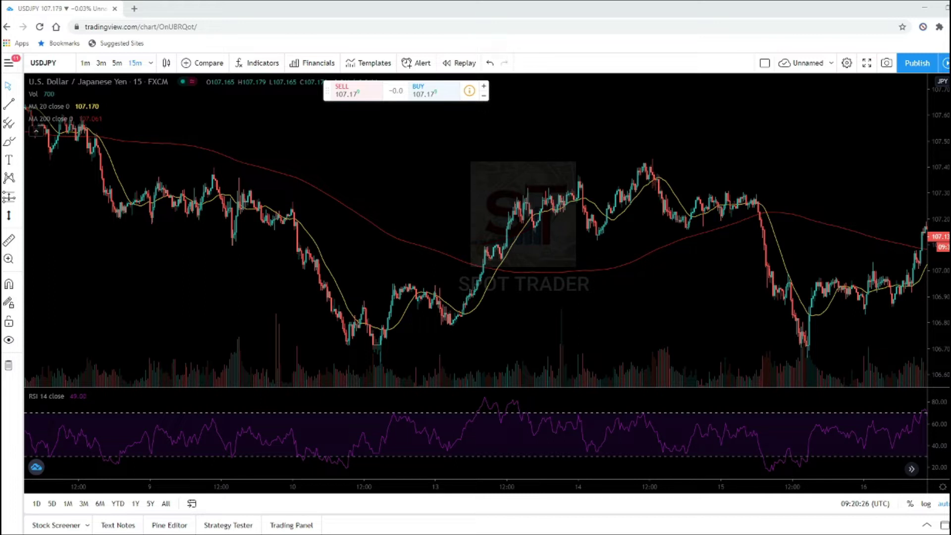
- Hide the candle bodies, borders and wicks on the USDJPY 15-minute chart through its chart settings
drag(437, 221, 647, 232)
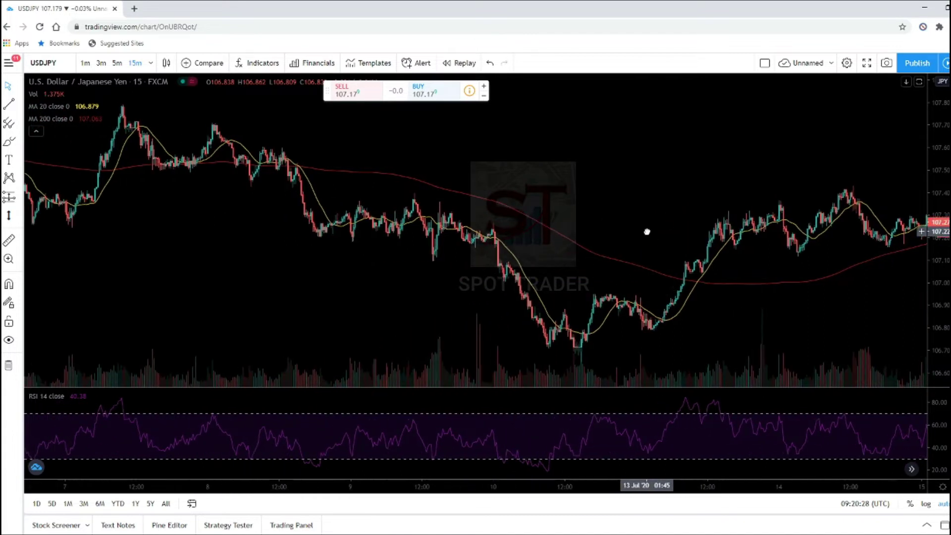
right_click(527, 183)
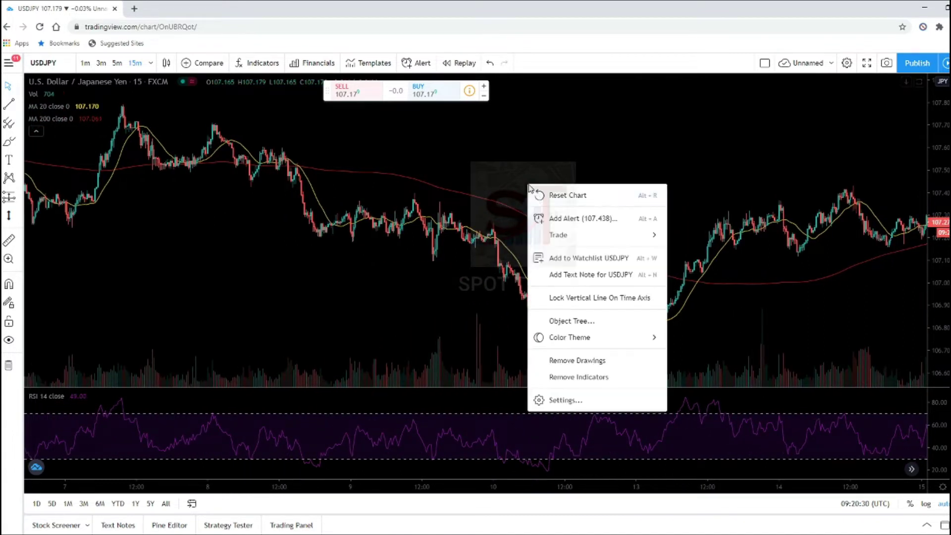
click(553, 400)
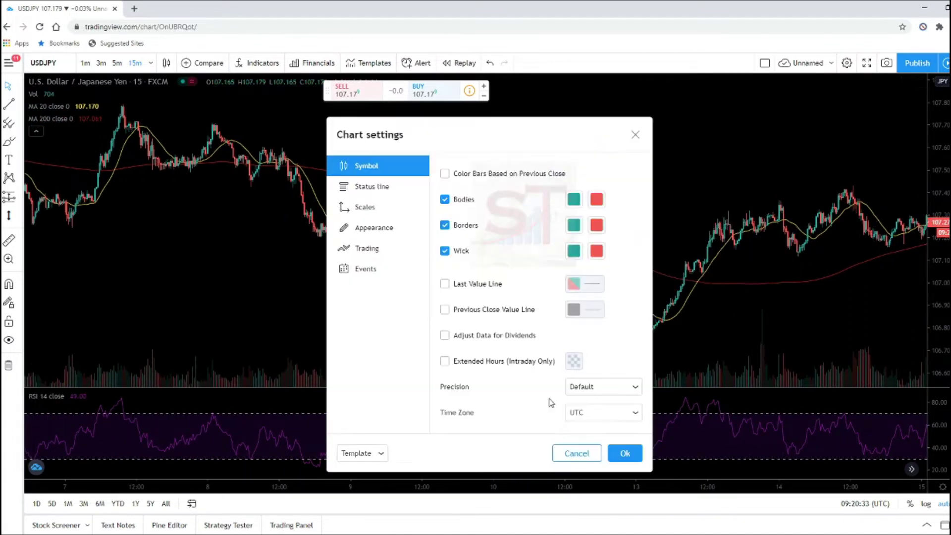
click(457, 204)
click(452, 229)
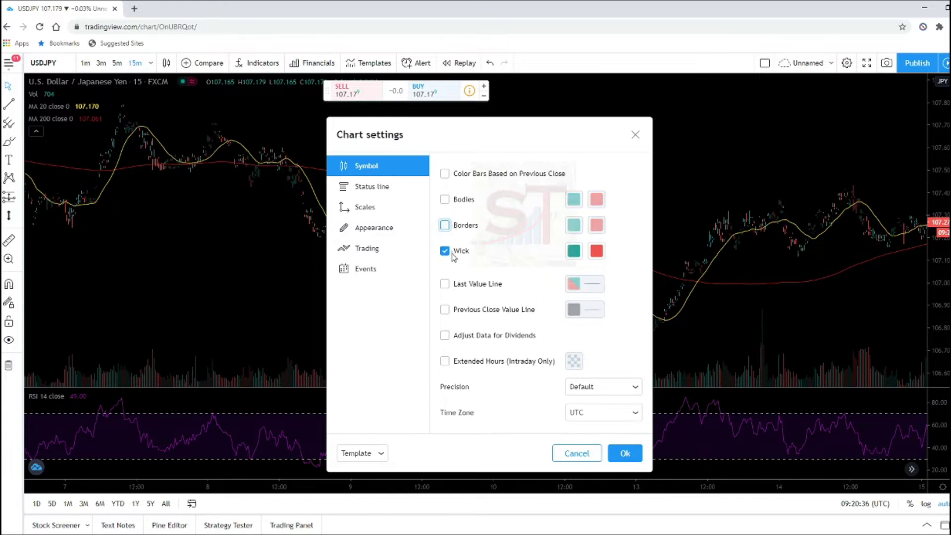
click(452, 254)
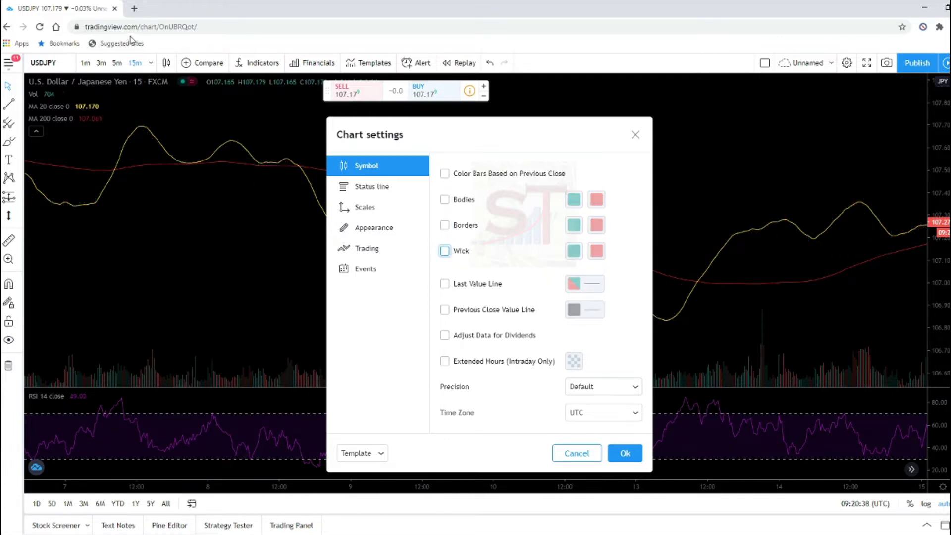
click(625, 453)
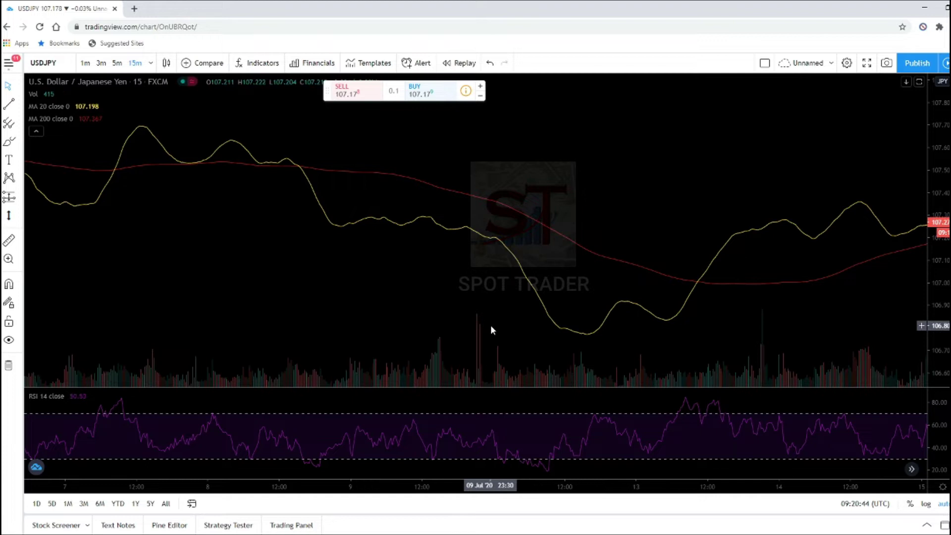
- Examine the MA 20 line and RSI through earlier price history back to late June, and check the chart interval options
drag(371, 283, 758, 317)
drag(374, 262, 469, 276)
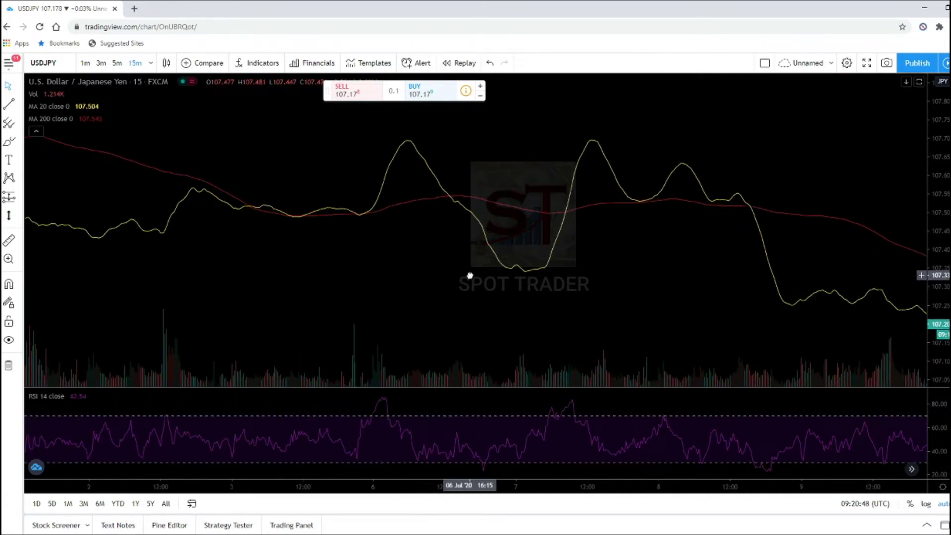
drag(279, 265, 498, 223)
drag(653, 138, 453, 125)
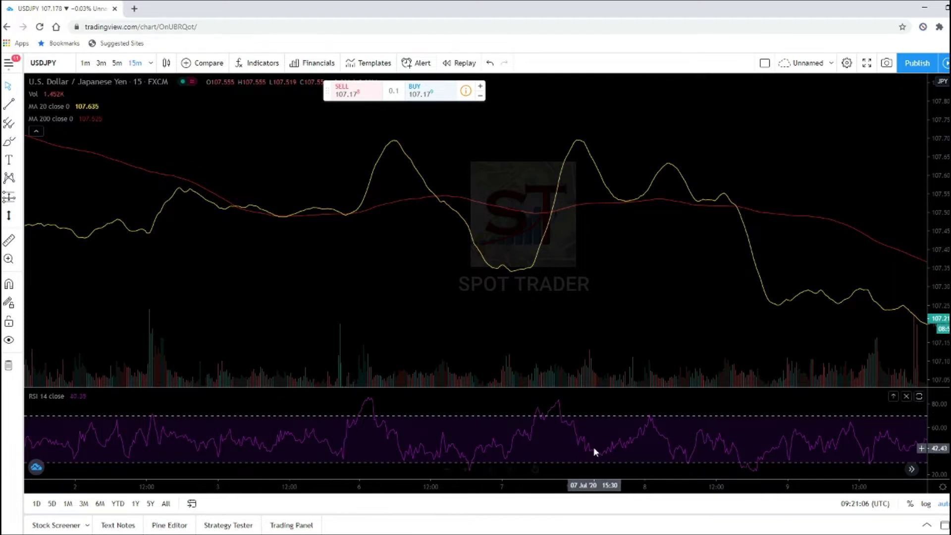
drag(638, 304, 683, 343)
drag(257, 287, 471, 286)
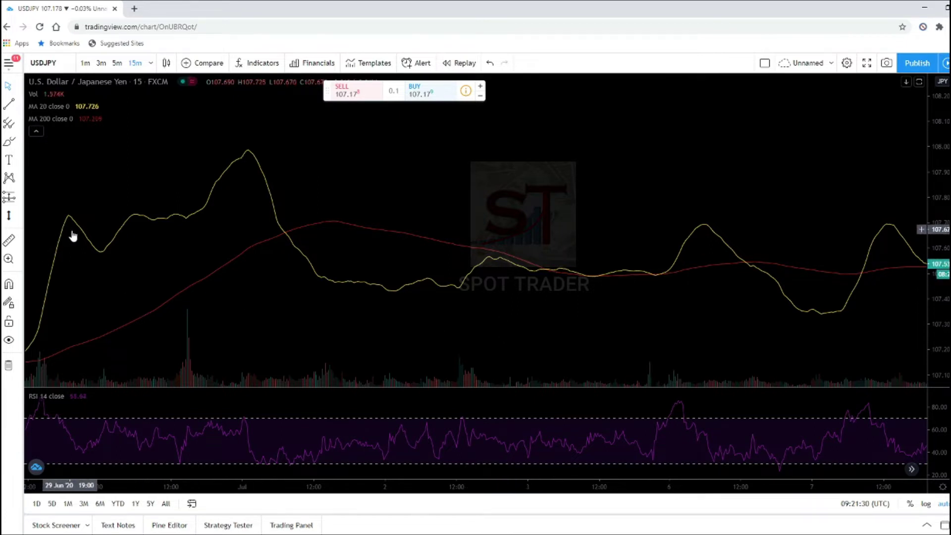
drag(46, 323, 219, 304)
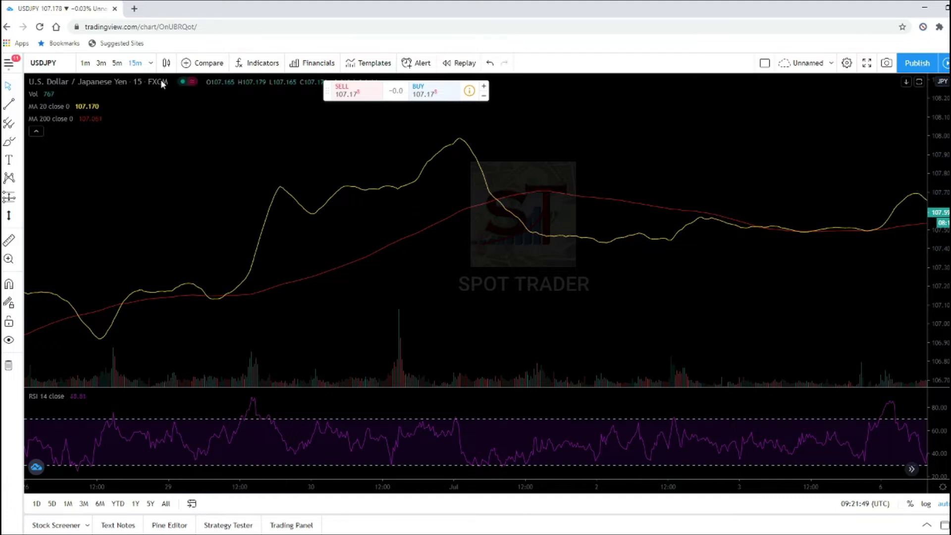
click(152, 63)
click(151, 64)
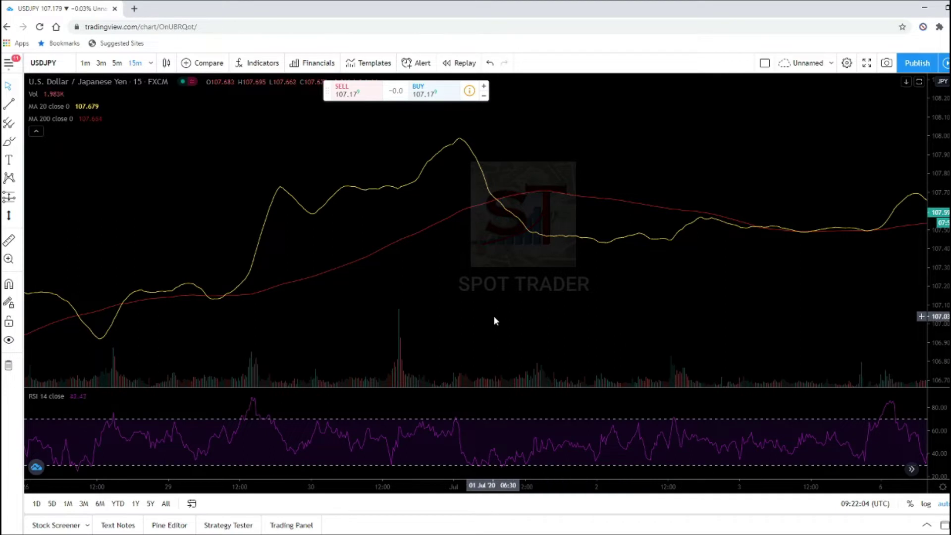
- Examine where the MA 20 and MA 200 lines cross between late June and 16 July, comparing the swings with RSI
drag(494, 316, 541, 314)
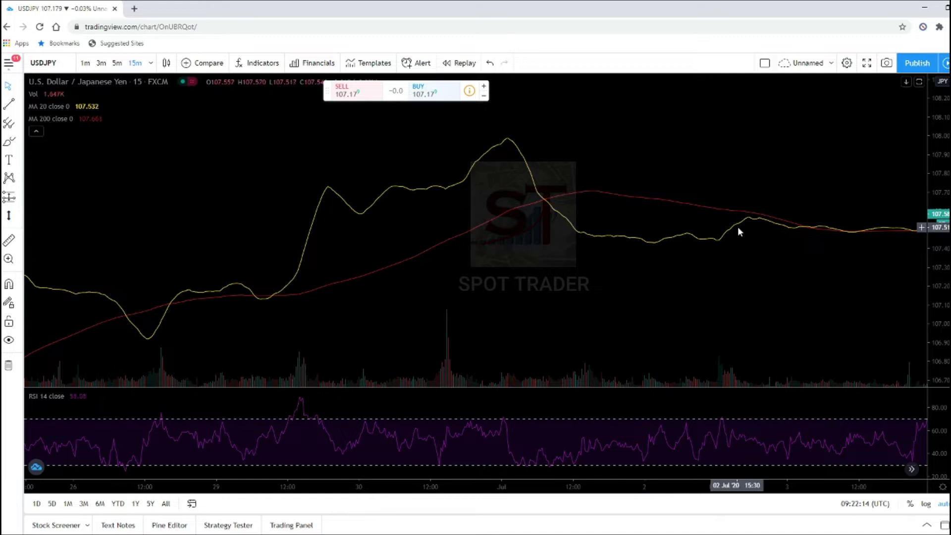
drag(768, 261, 530, 259)
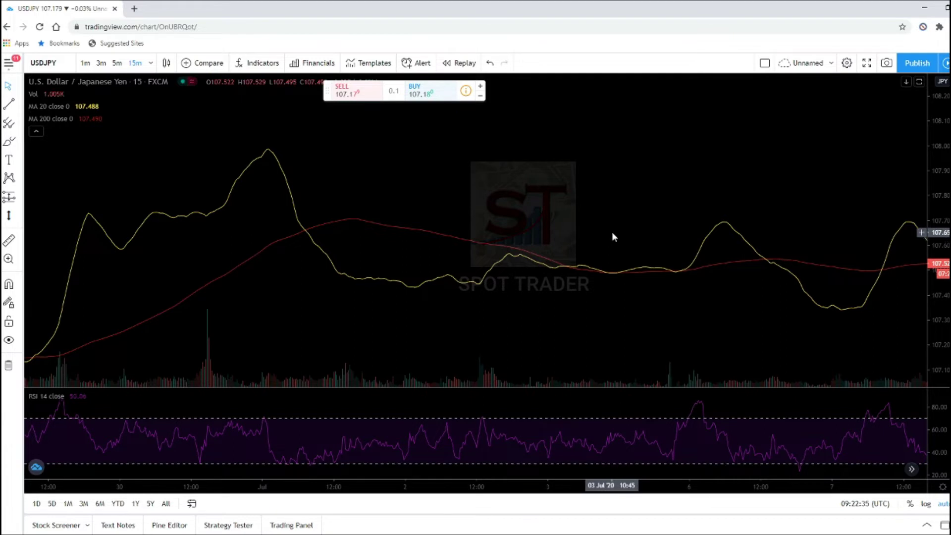
drag(764, 233, 542, 230)
drag(692, 197, 832, 207)
scroll(640, 273, left, 10)
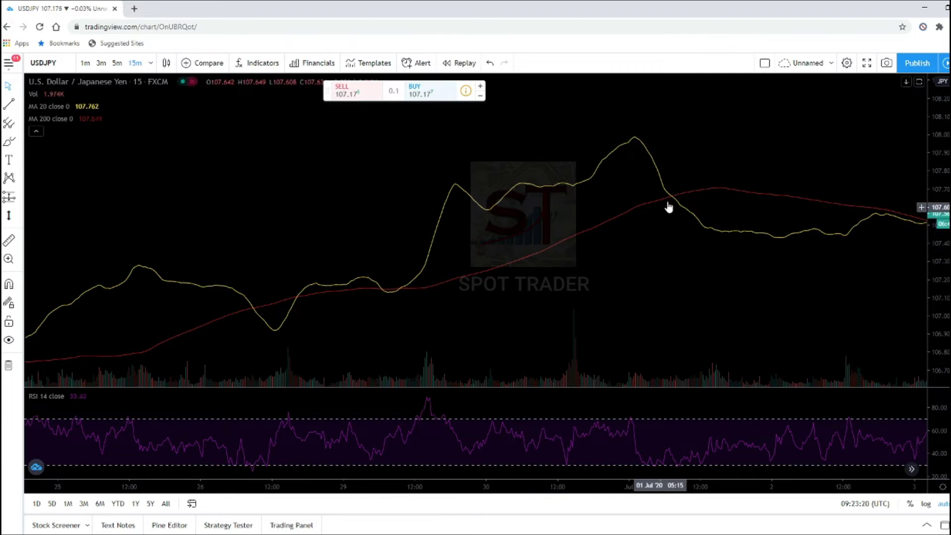
drag(780, 236, 462, 232)
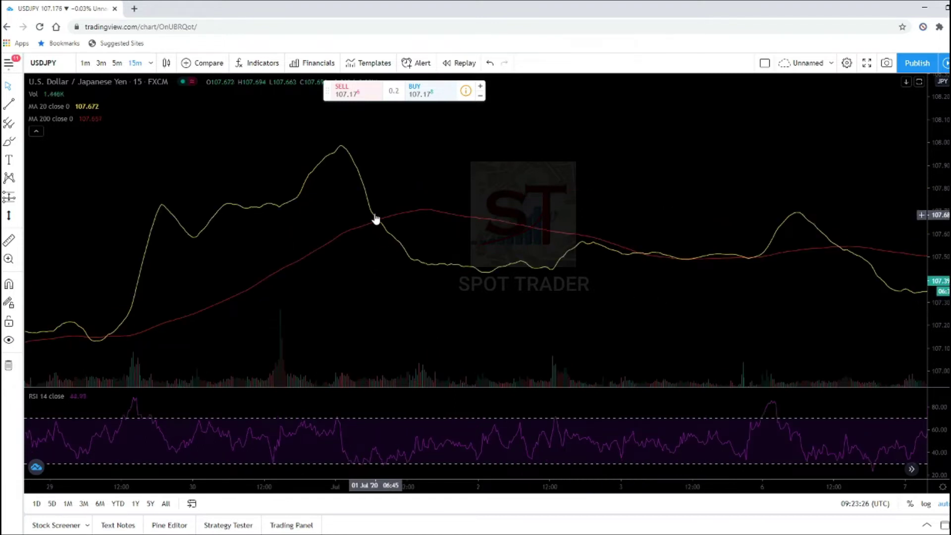
scroll(475, 287, right, 5)
drag(721, 322, 446, 319)
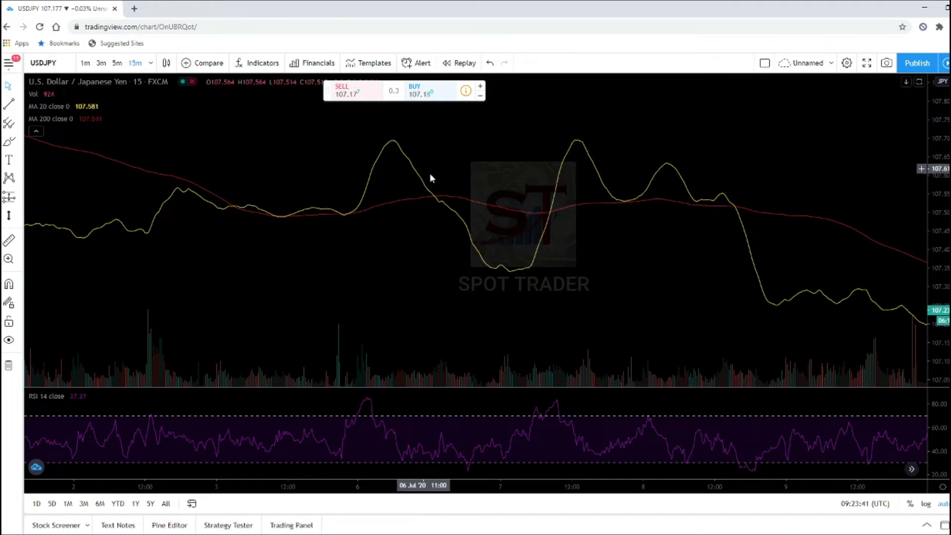
drag(733, 223, 835, 292)
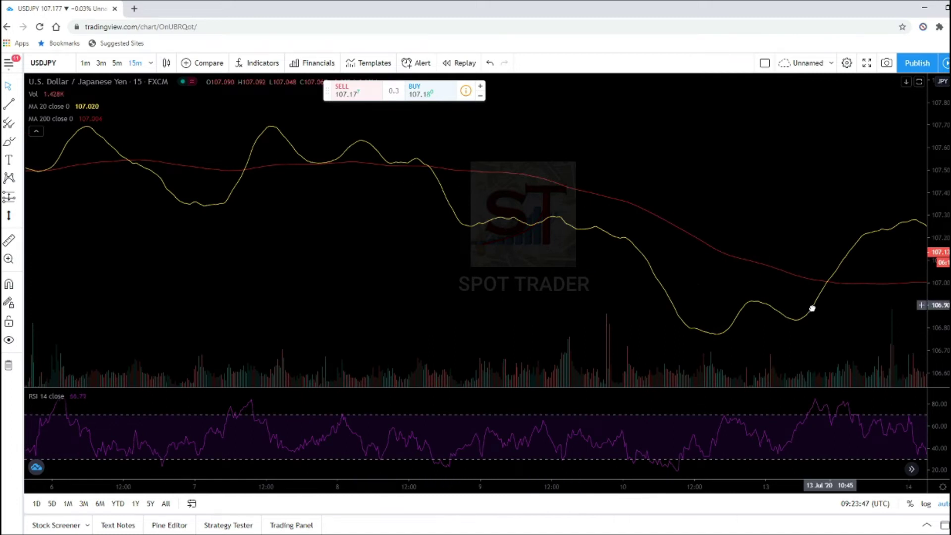
drag(812, 308, 456, 295)
drag(534, 293, 737, 271)
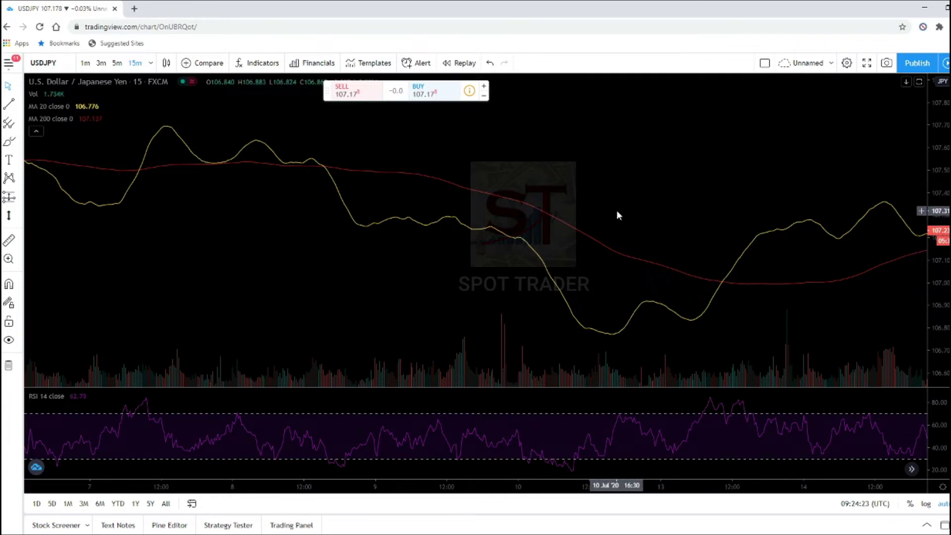
drag(579, 183, 465, 176)
drag(552, 195, 431, 198)
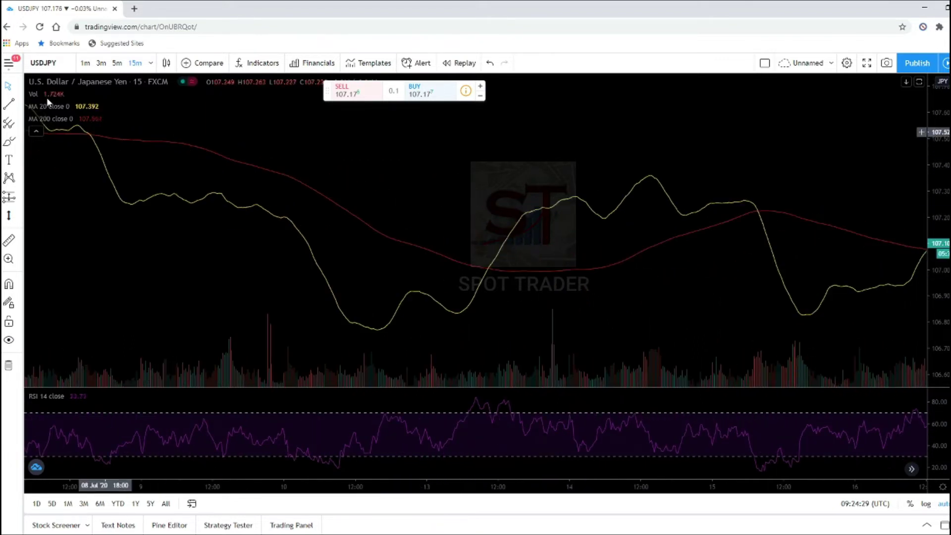
- Add a vertical line at 13 Jul '20 08:15 through the RSI peak above the upper band
click(19, 104)
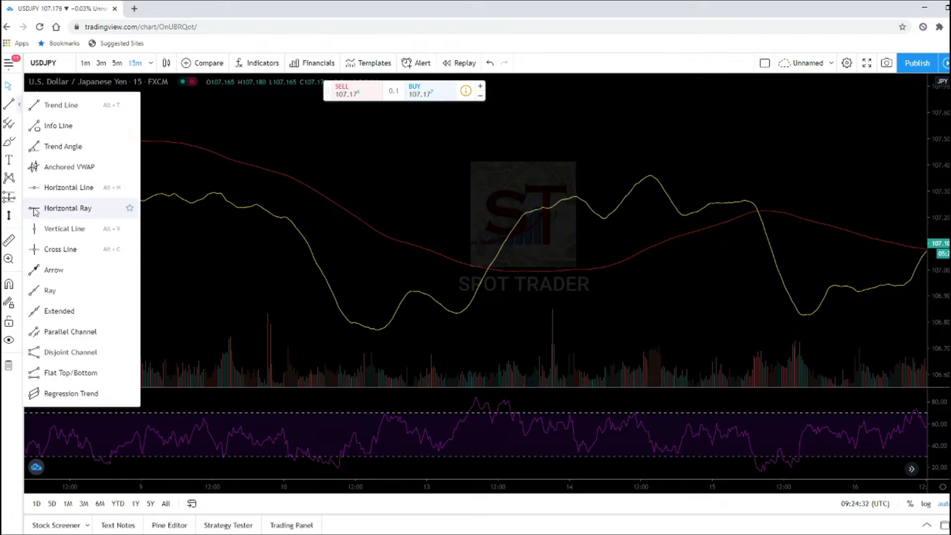
click(37, 228)
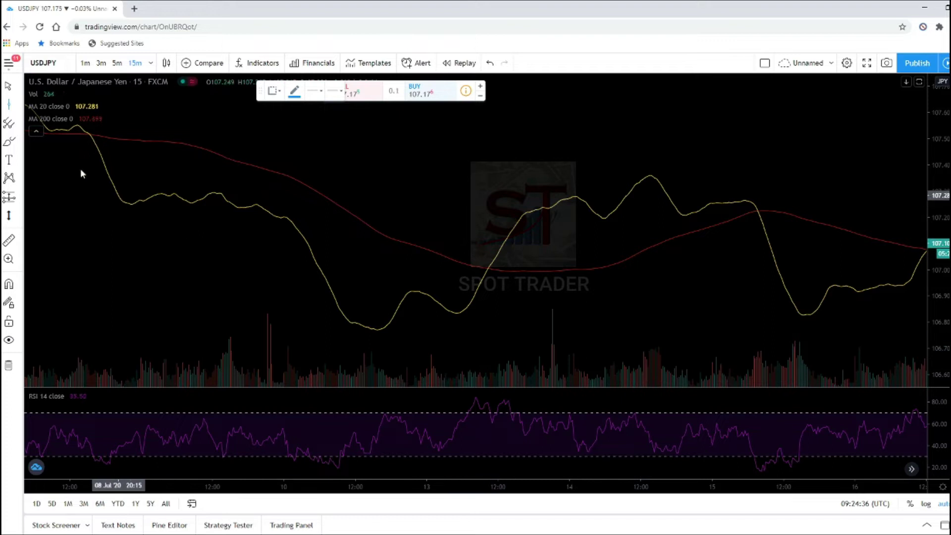
click(476, 348)
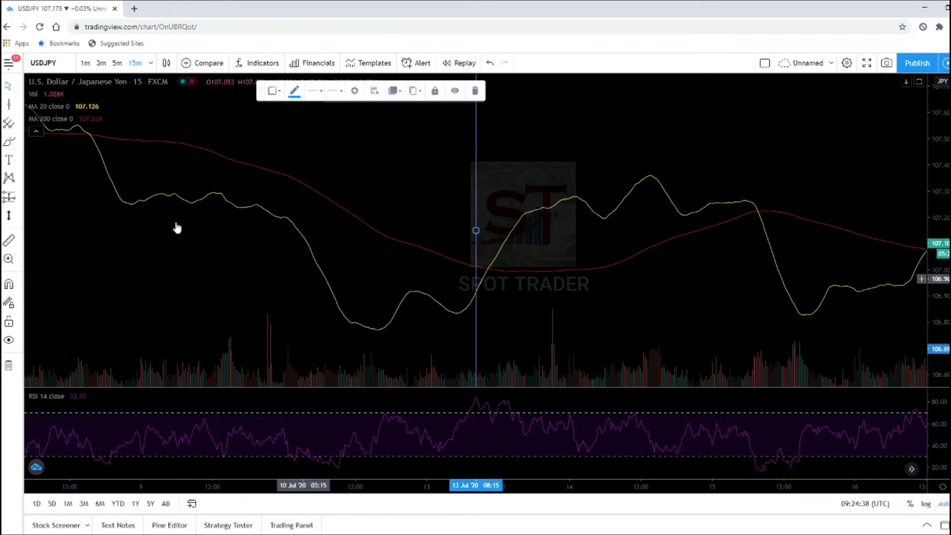
click(474, 230)
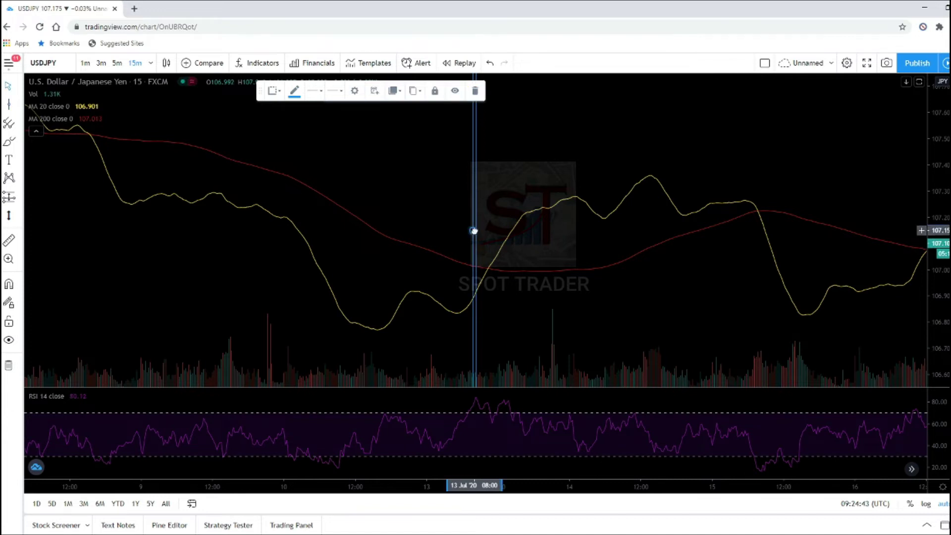
drag(474, 231, 466, 231)
double_click(465, 231)
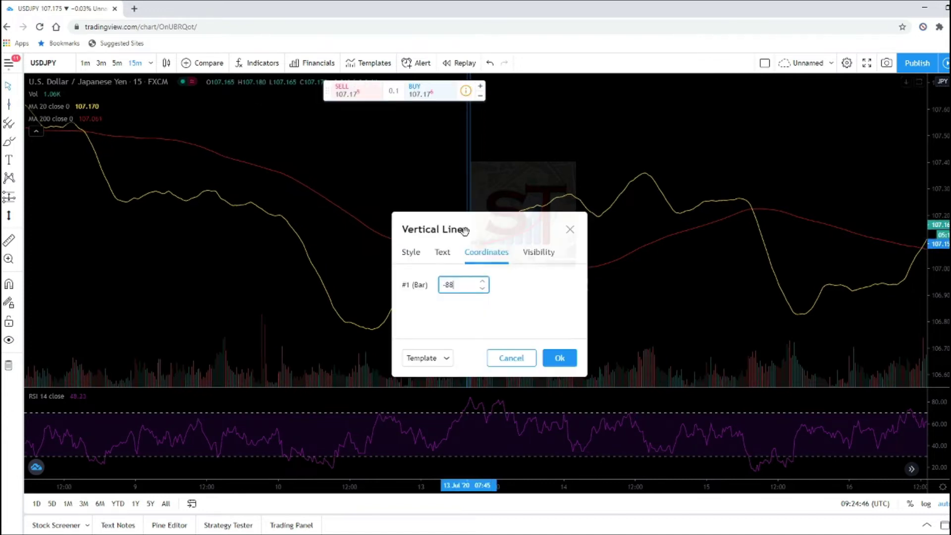
click(569, 355)
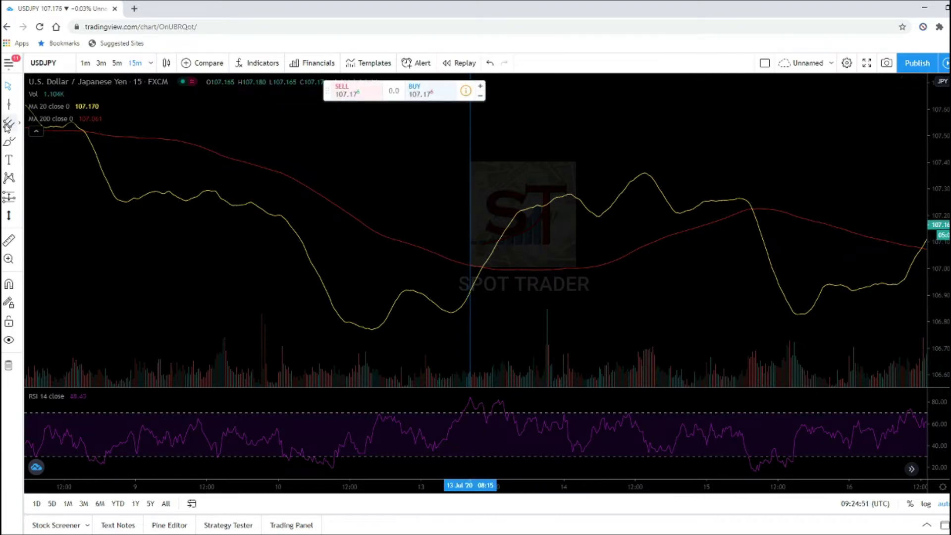
- Review the vertical line's settings and examine how the RSI peak lines up with the MA 20 curve
click(469, 400)
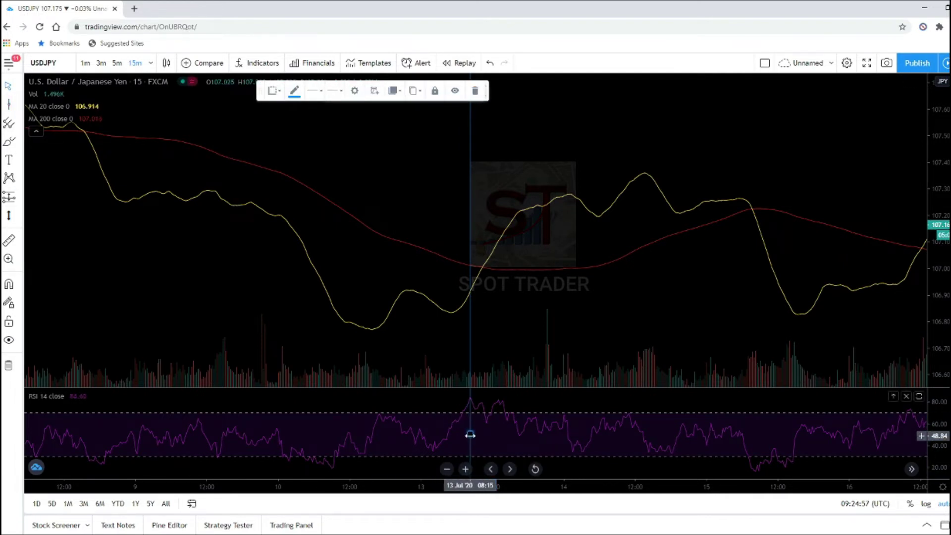
double_click(469, 434)
click(568, 358)
drag(690, 365, 501, 327)
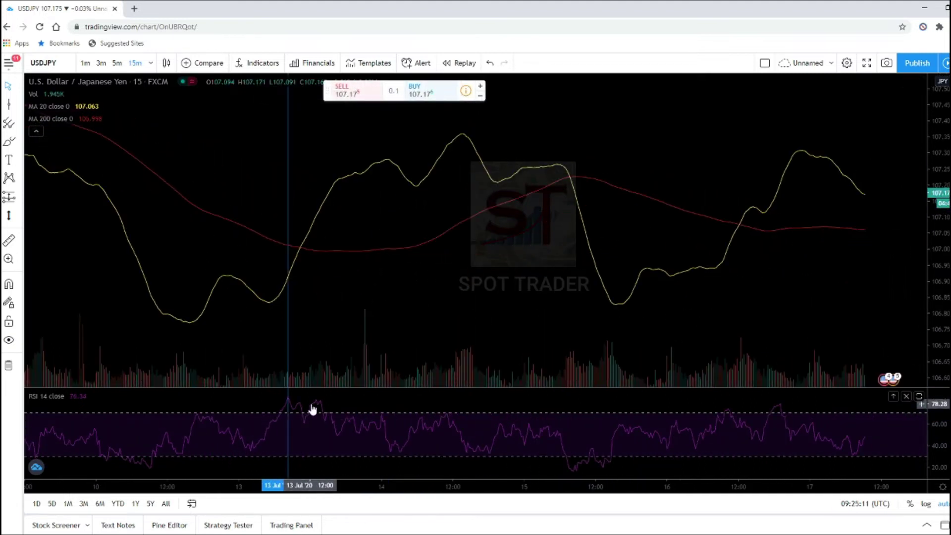
drag(330, 336, 410, 325)
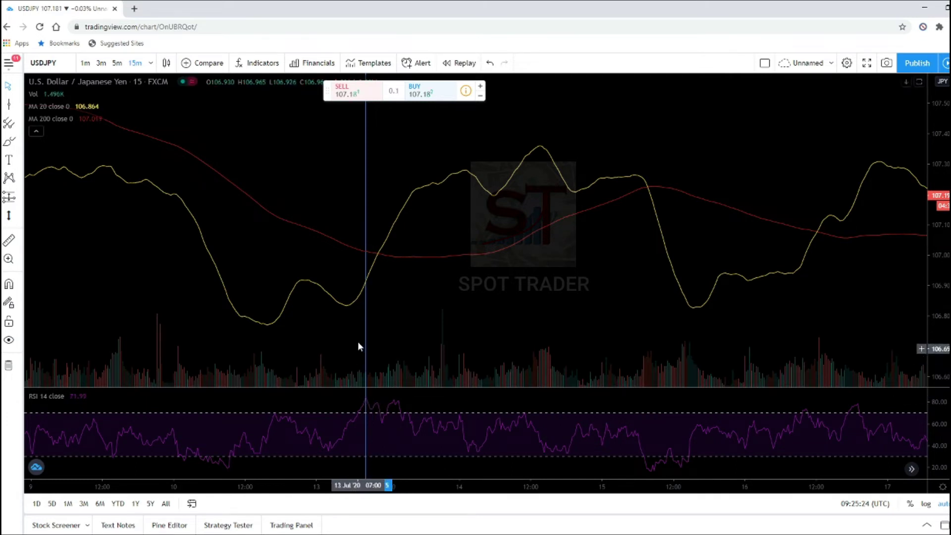
click(367, 290)
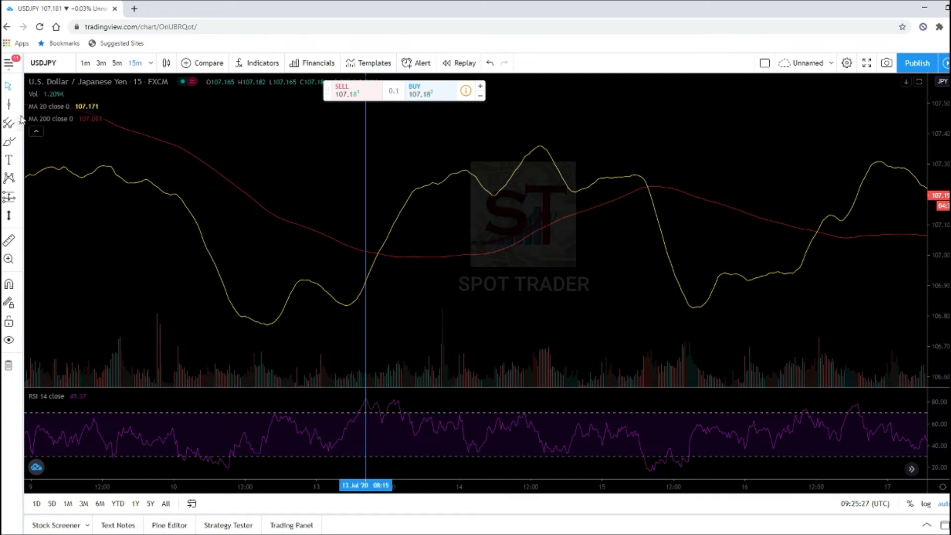
- Add a horizontal line at price 106.920 where the MA 20 curve meets the vertical line
click(20, 107)
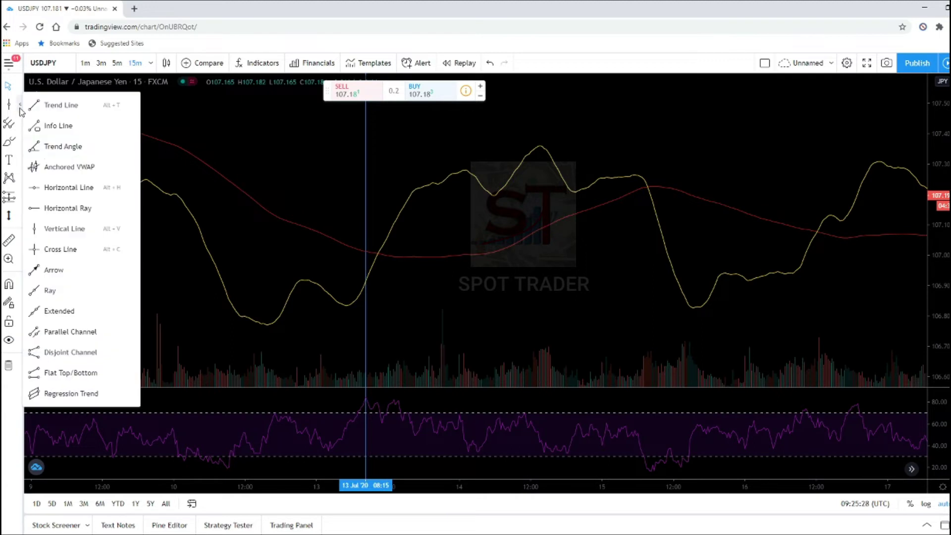
click(39, 188)
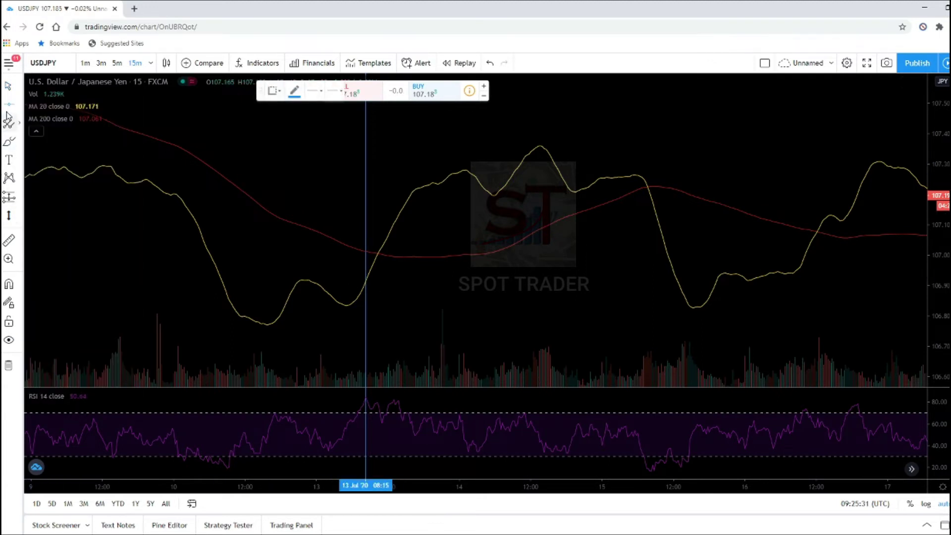
click(8, 119)
click(363, 279)
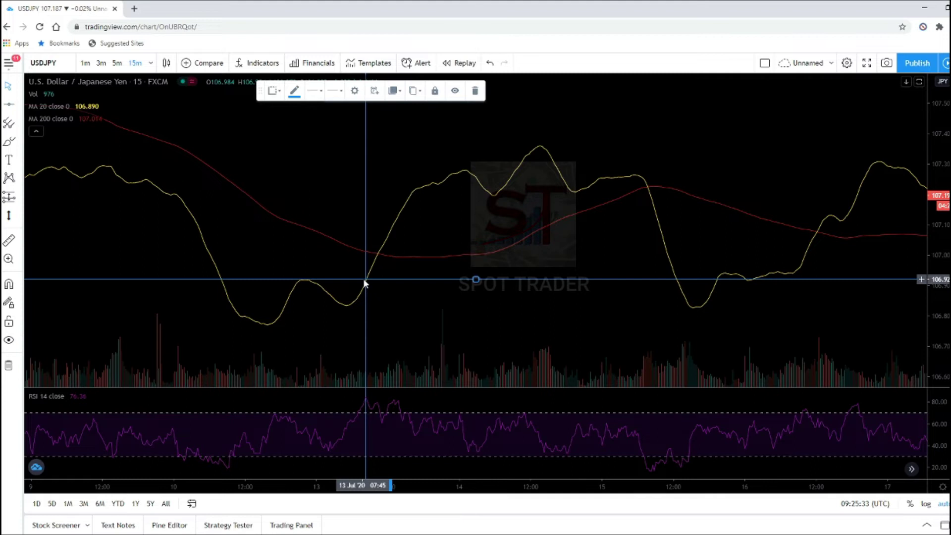
double_click(474, 279)
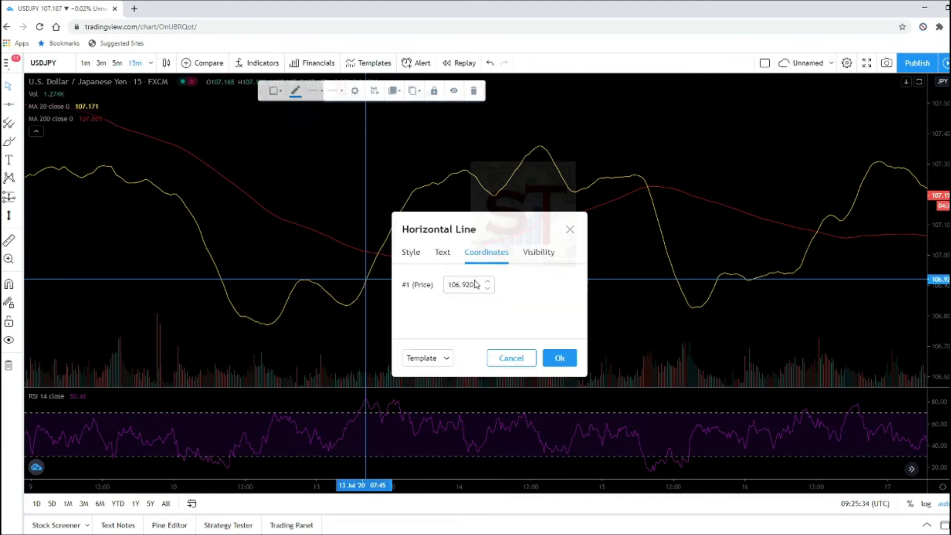
click(559, 358)
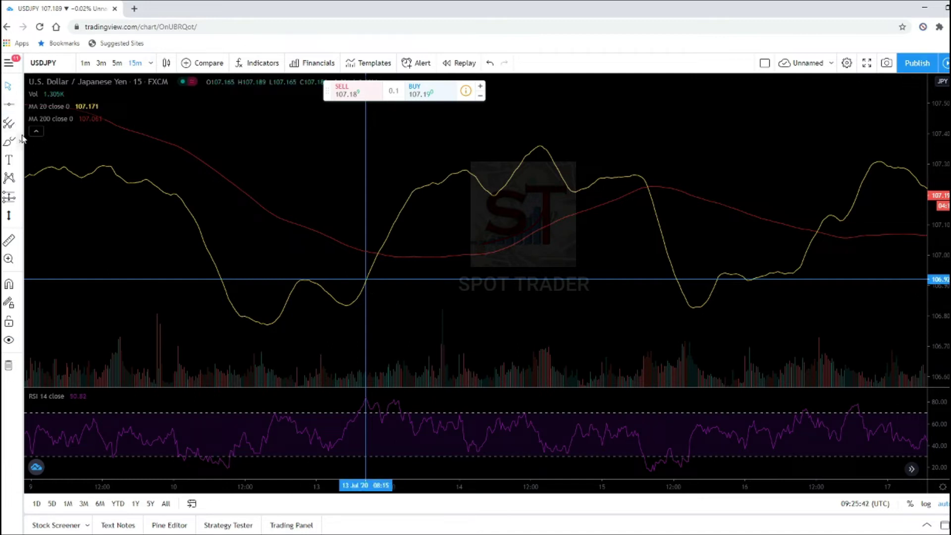
click(18, 105)
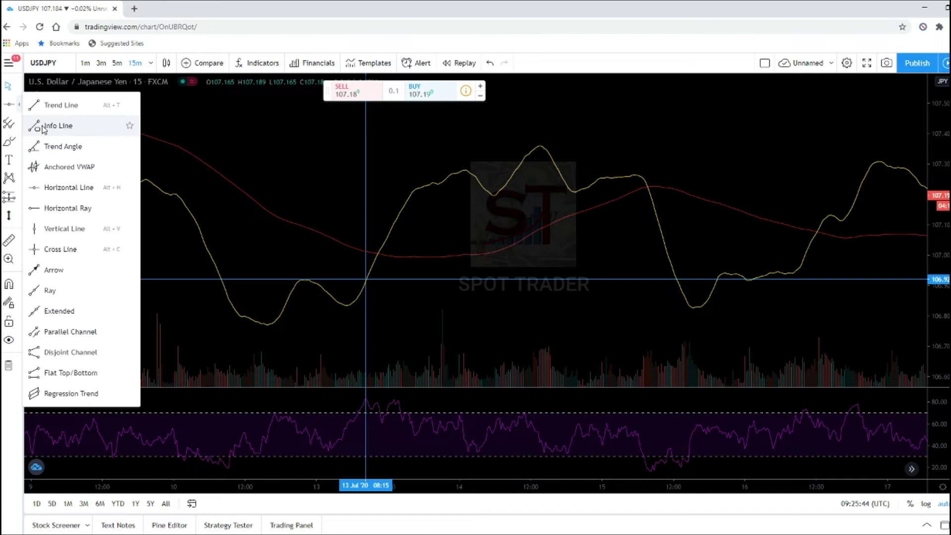
click(47, 102)
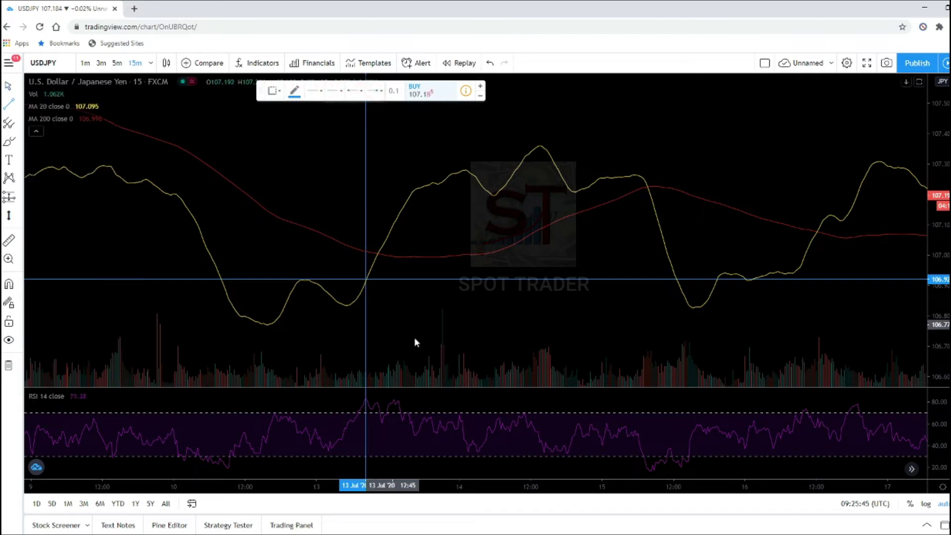
click(366, 278)
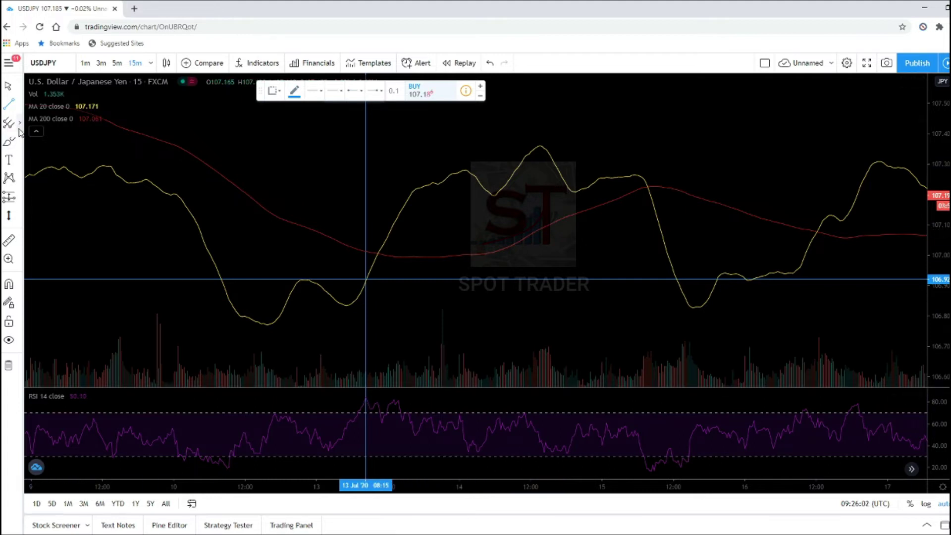
click(20, 125)
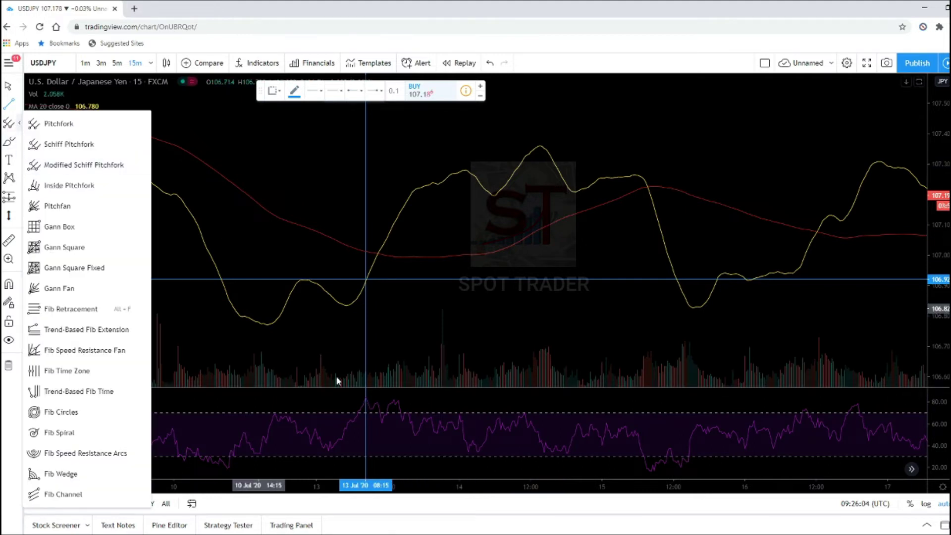
click(530, 322)
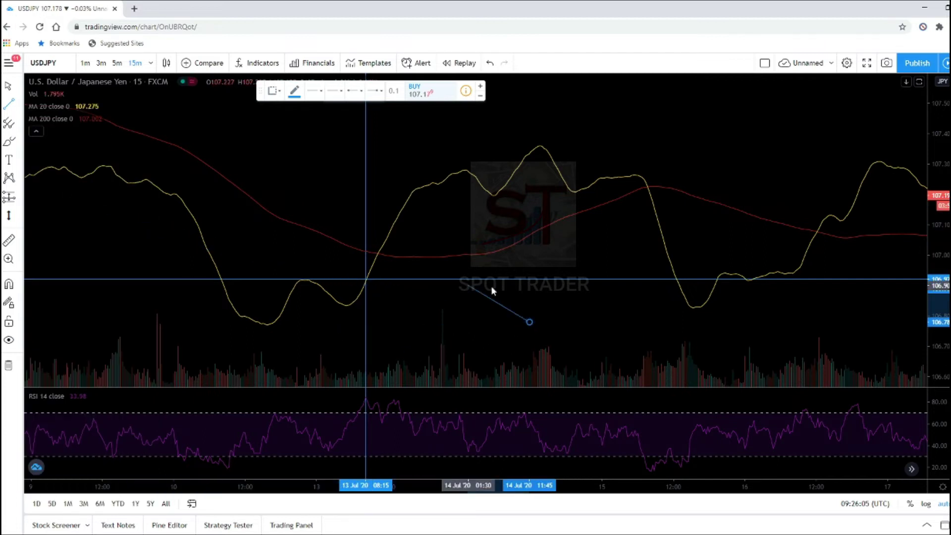
key(Escape)
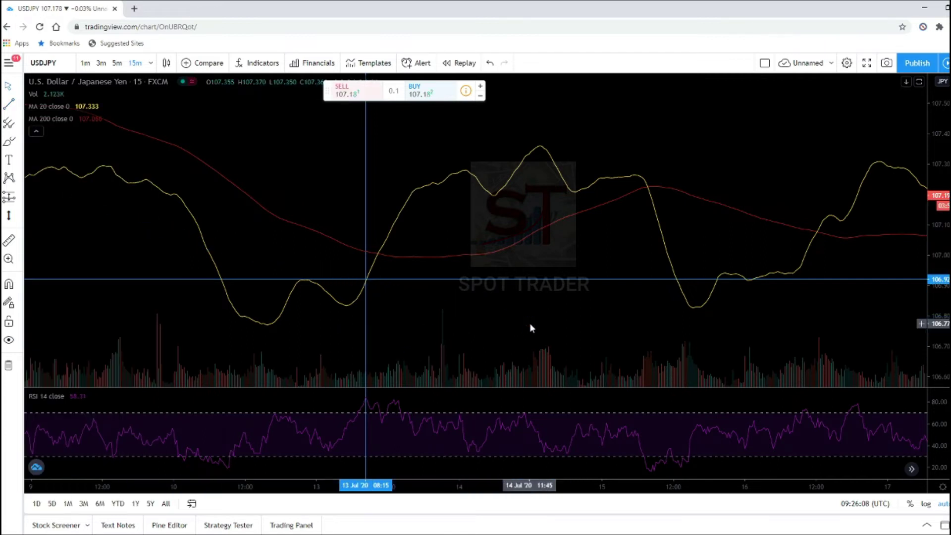
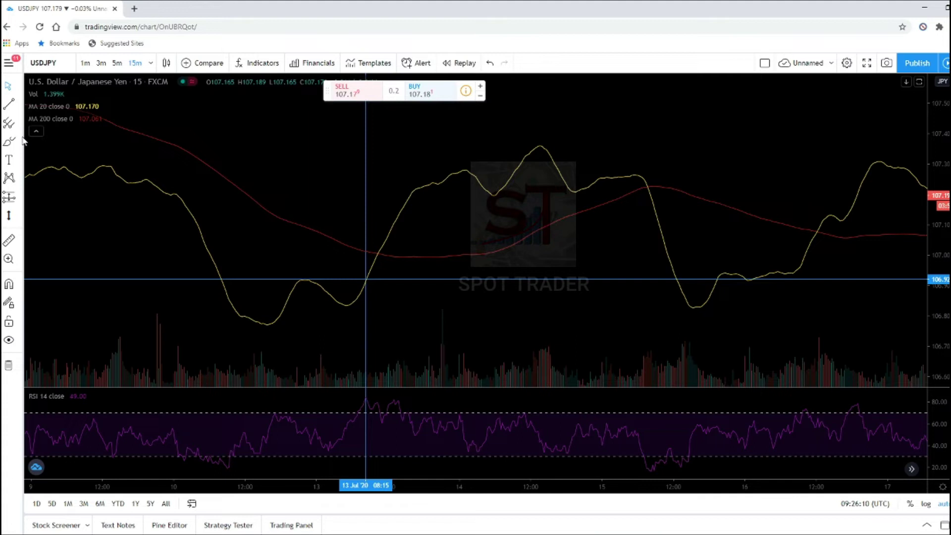
- Draw a rectangle around the RSI peaks above the upper band on 13 July, with its lower edge on that band
click(20, 144)
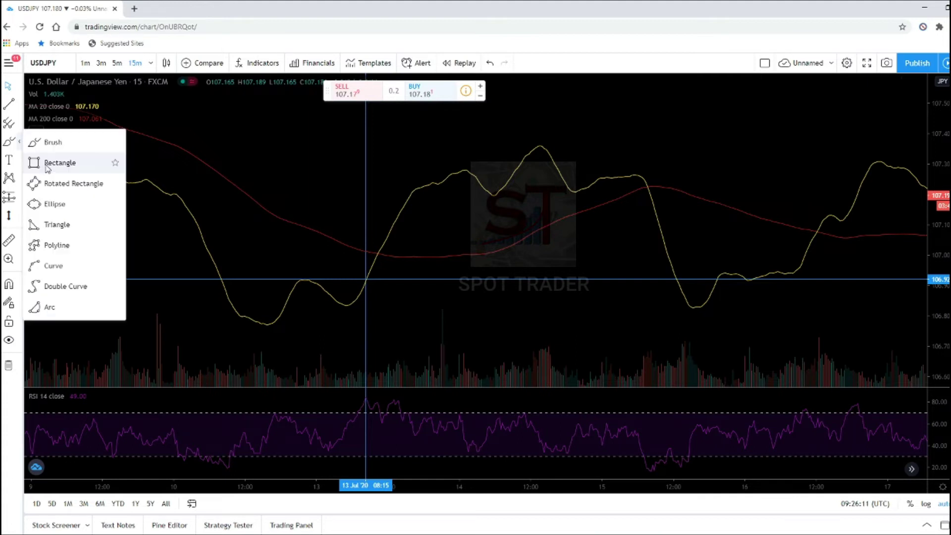
click(46, 166)
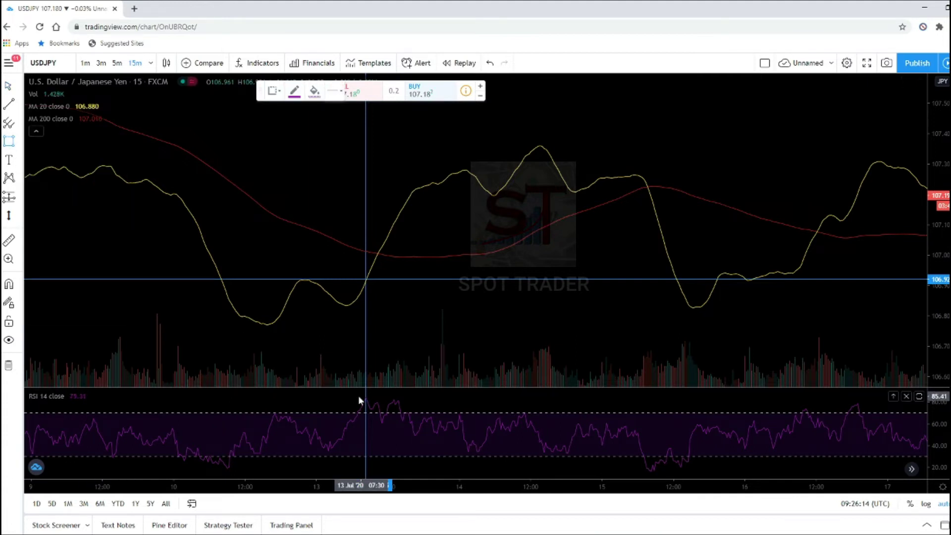
click(352, 396)
click(356, 399)
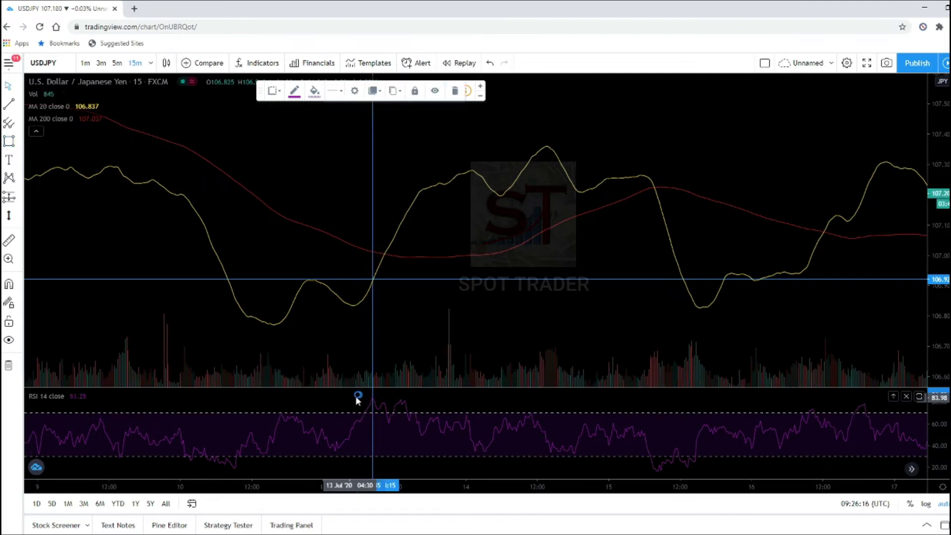
drag(356, 400, 427, 413)
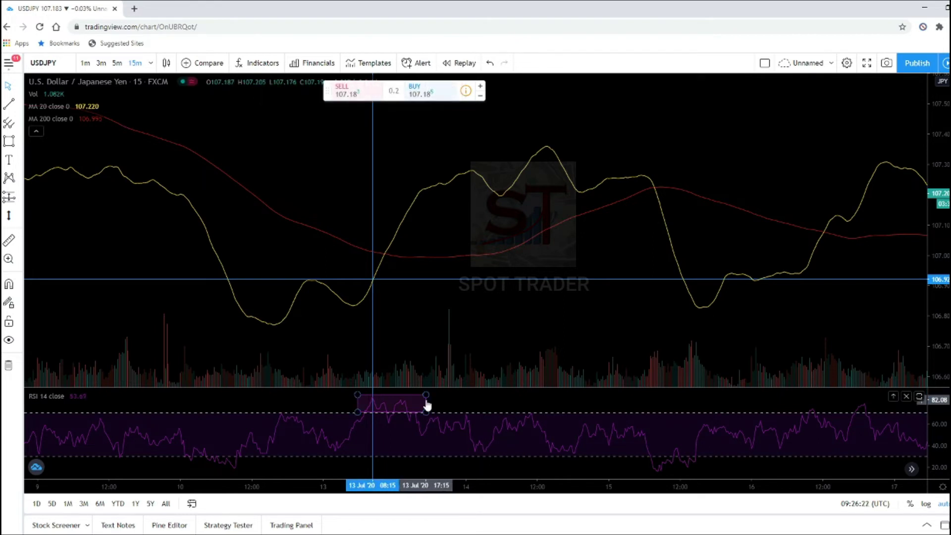
click(456, 338)
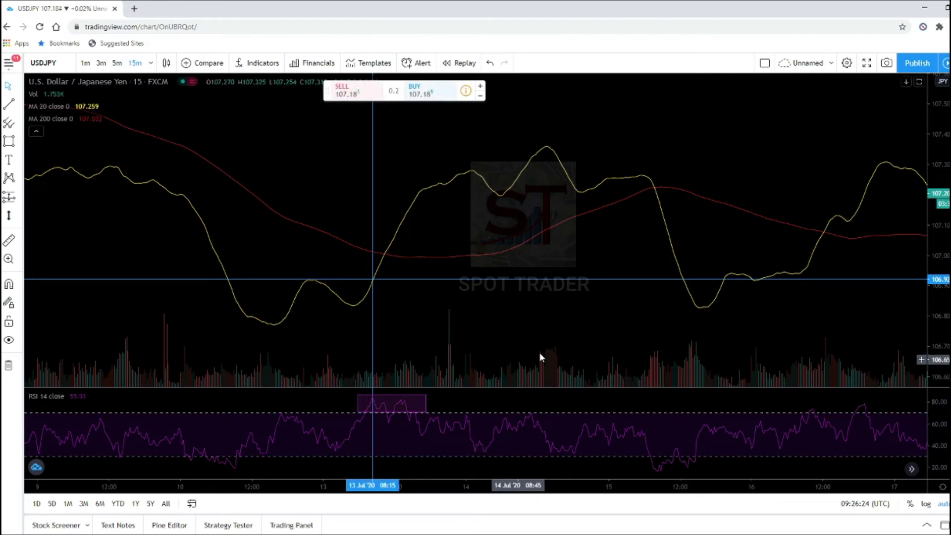
- Add a vertical line at 15 Jul '20 08:00 through the RSI trough below the lower band
drag(563, 339, 325, 344)
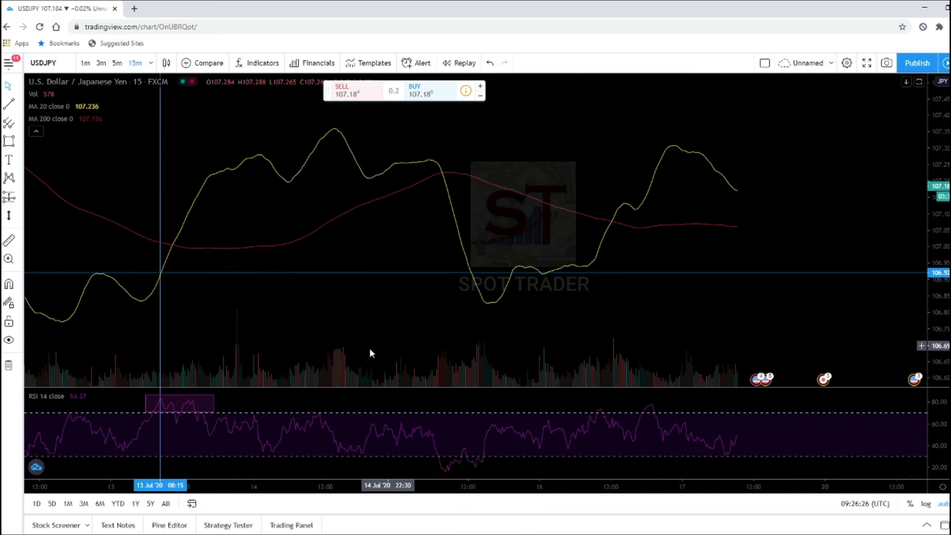
click(212, 406)
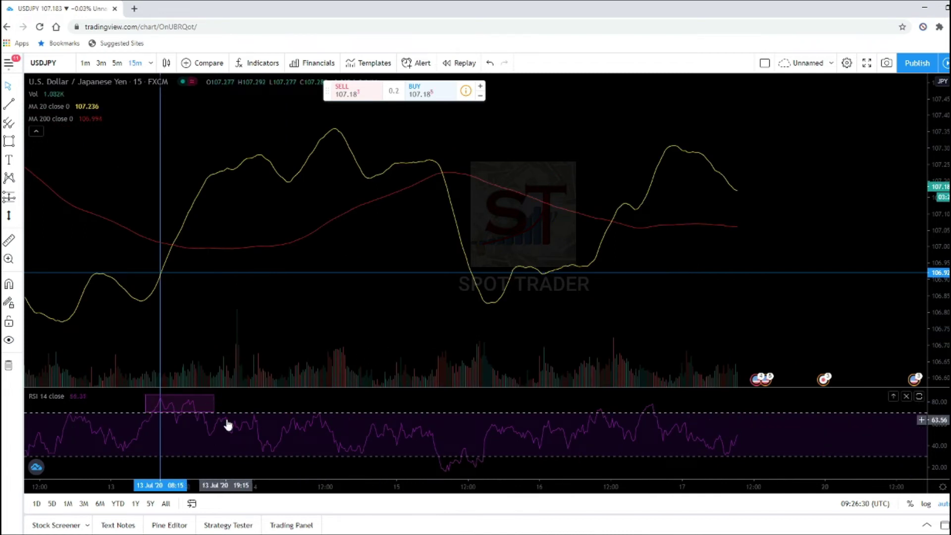
click(161, 276)
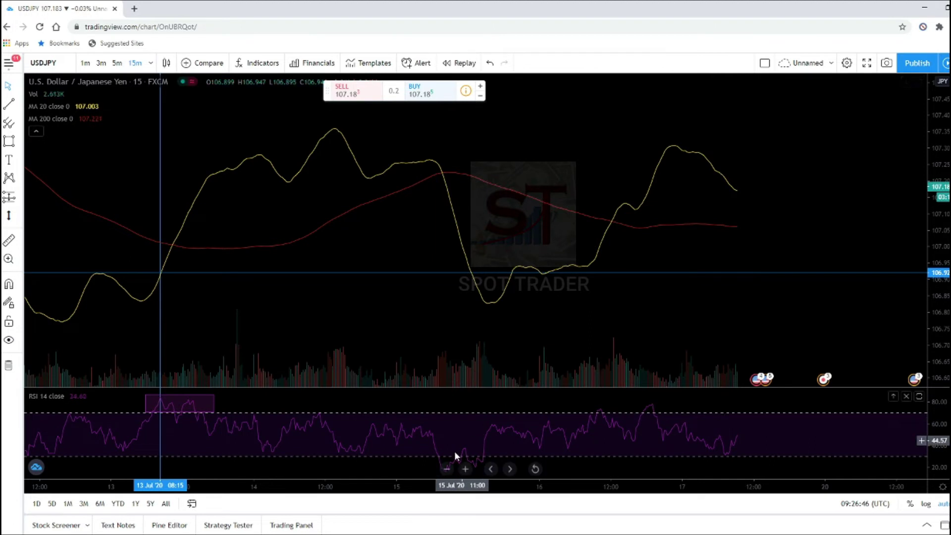
click(19, 104)
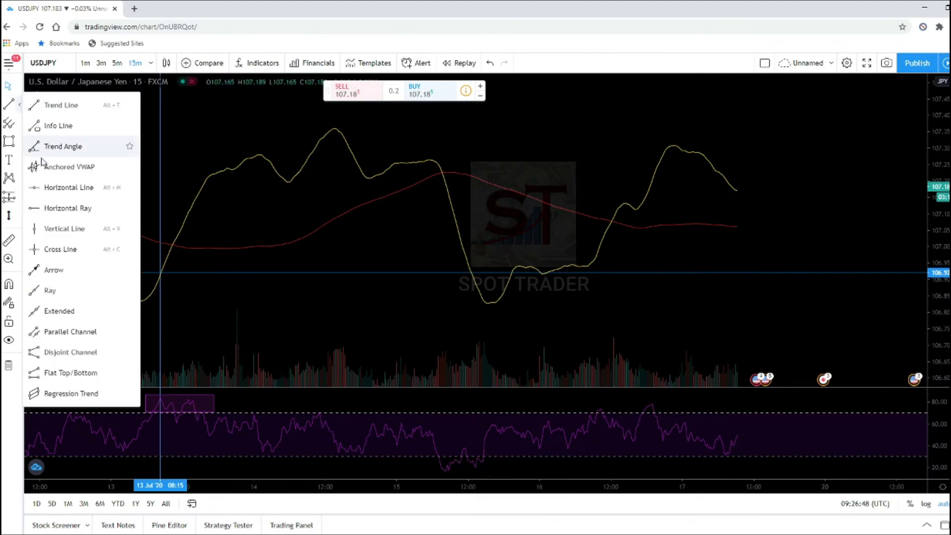
click(51, 233)
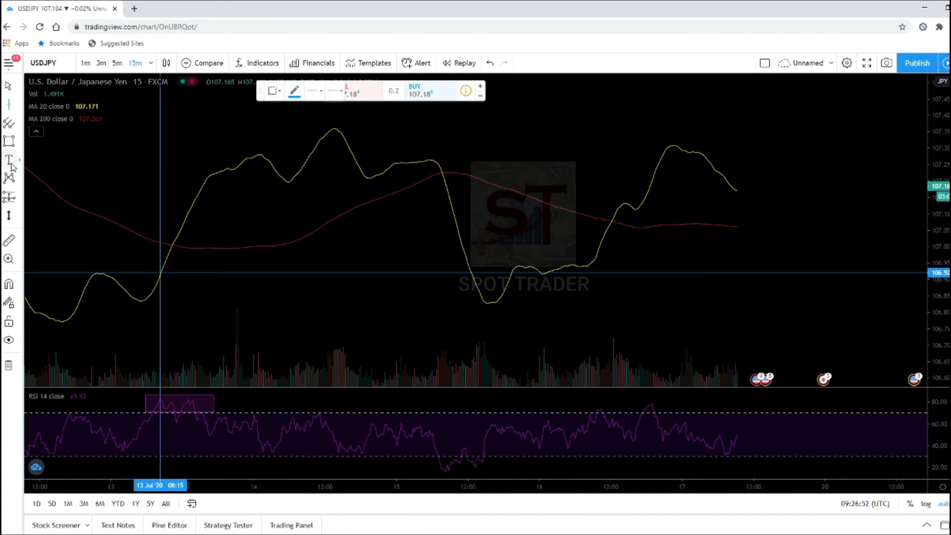
click(435, 242)
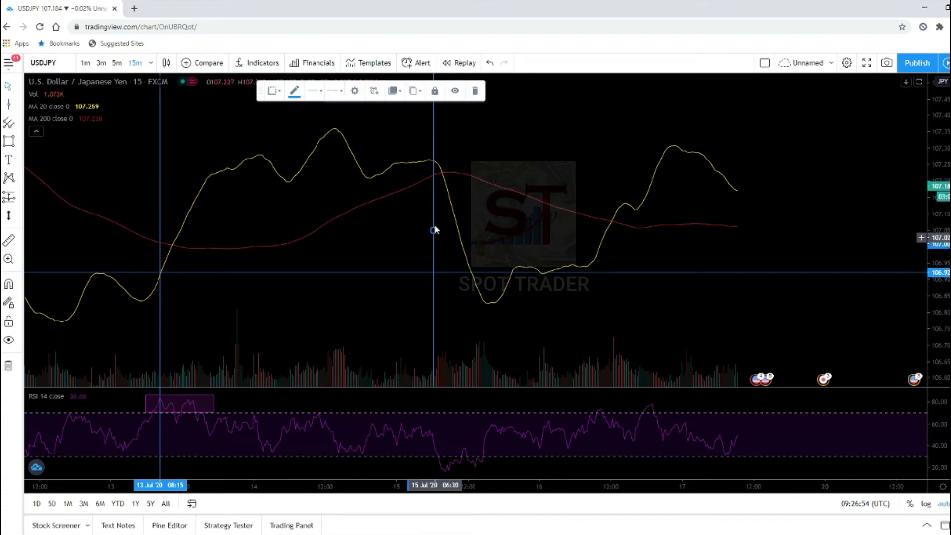
drag(435, 228, 442, 229)
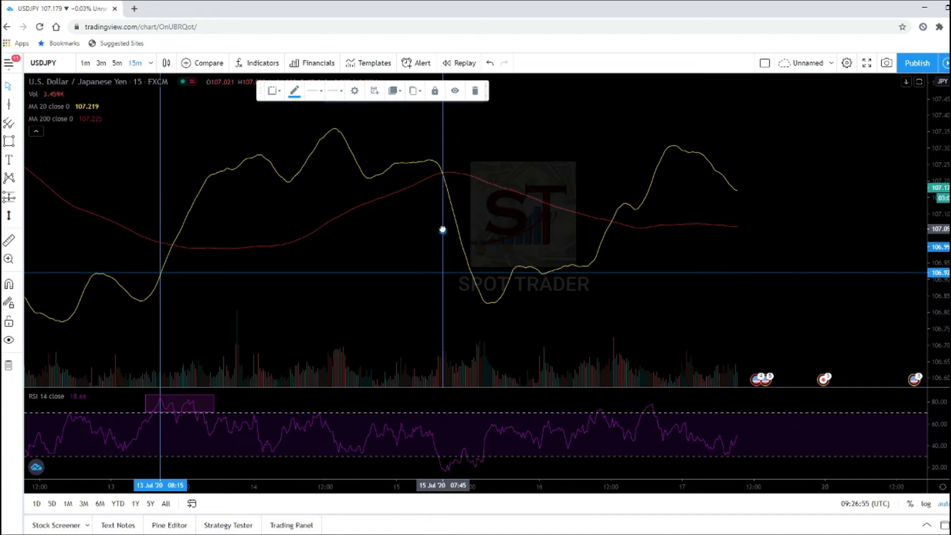
drag(443, 229, 449, 460)
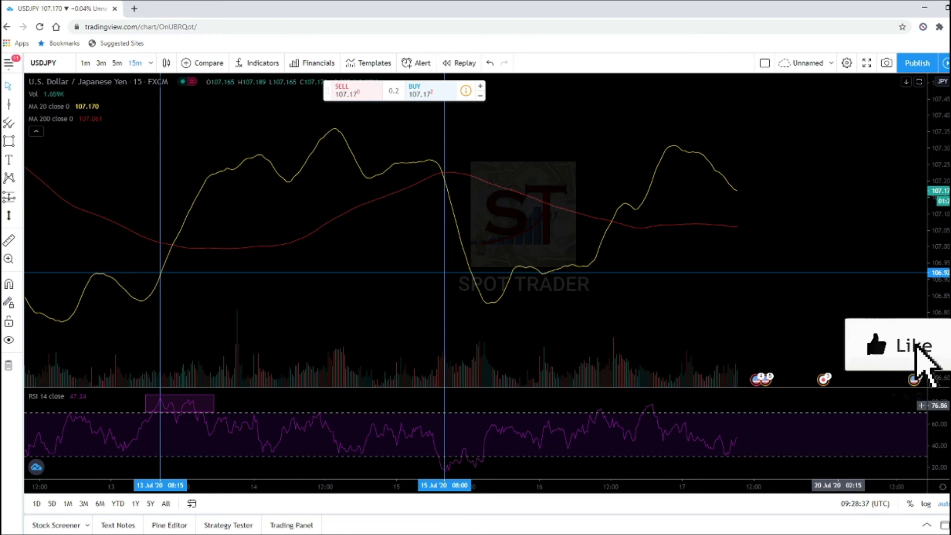
- Show the candle bodies, borders and wicks together with the last value line in the chart settings
right_click(568, 166)
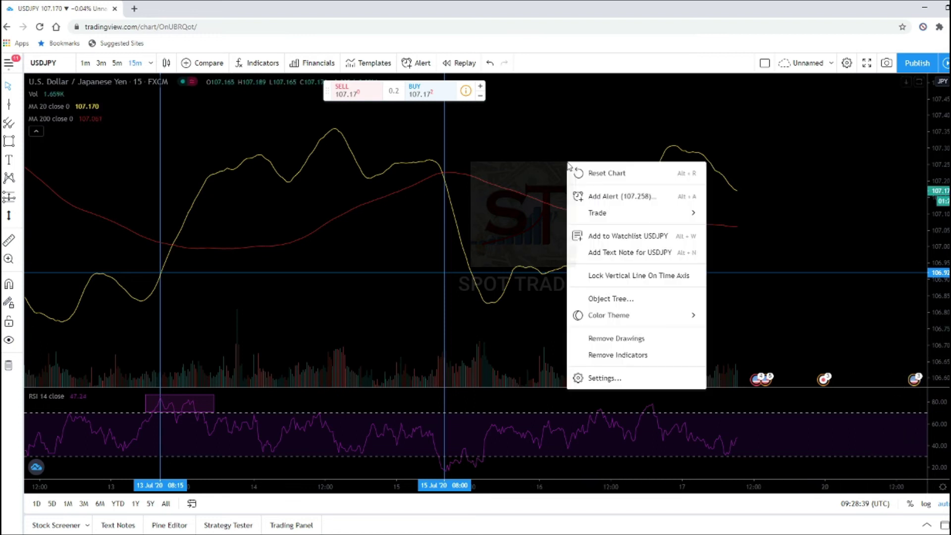
click(621, 383)
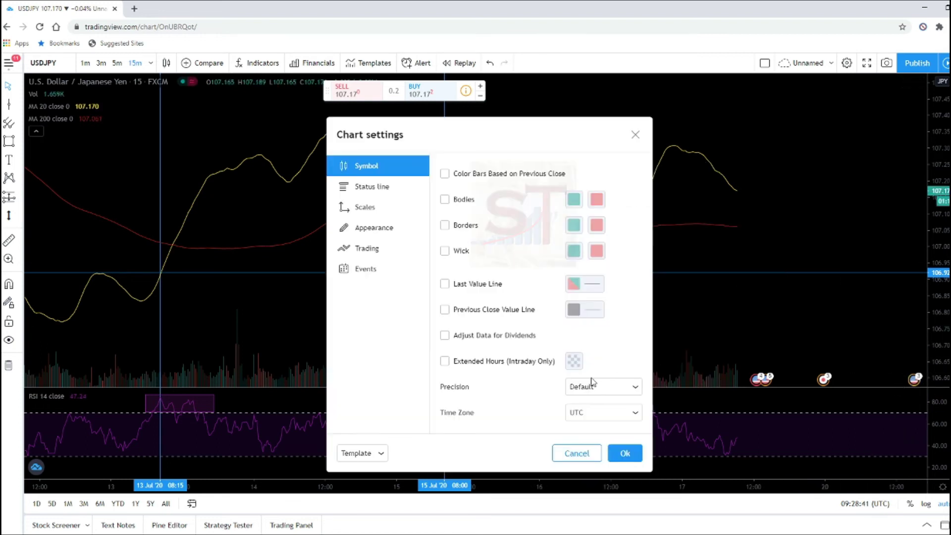
click(446, 200)
click(445, 225)
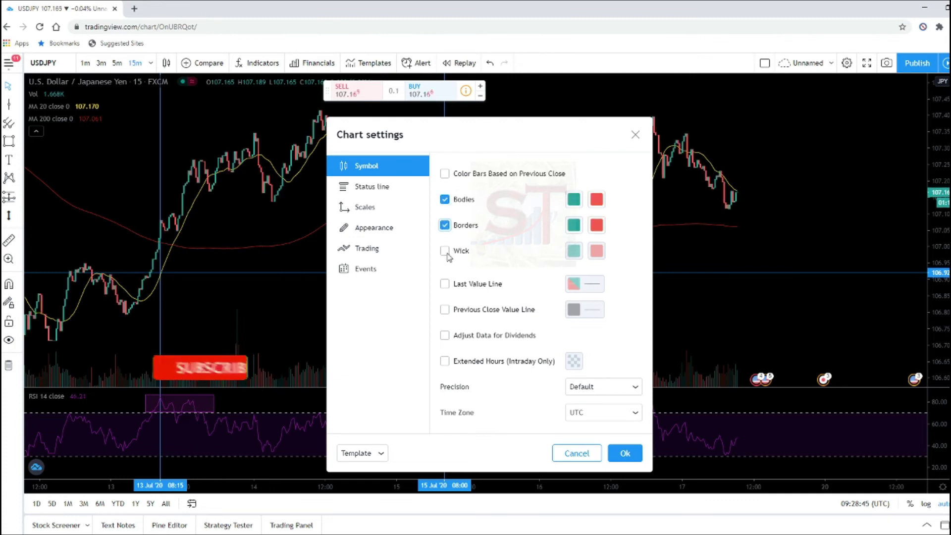
click(445, 252)
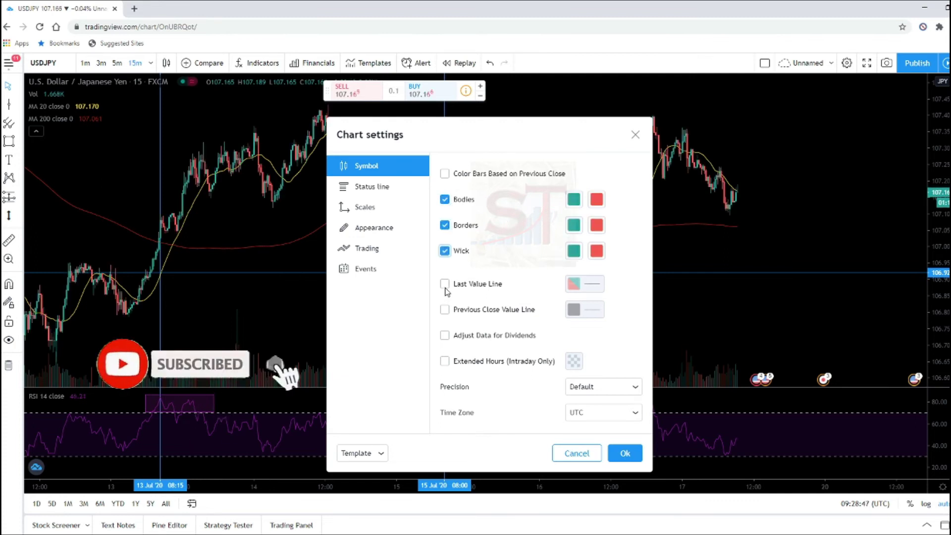
click(445, 287)
click(444, 285)
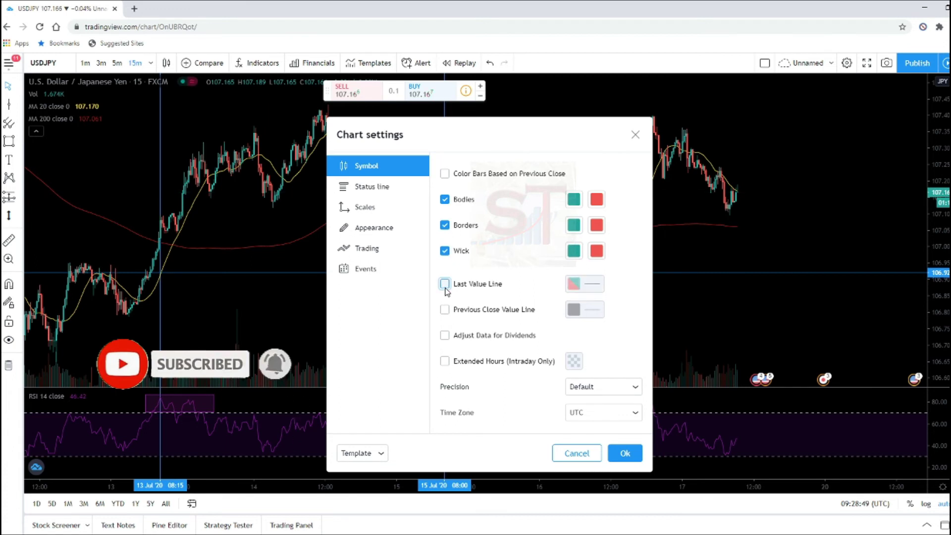
click(445, 284)
click(445, 309)
click(445, 310)
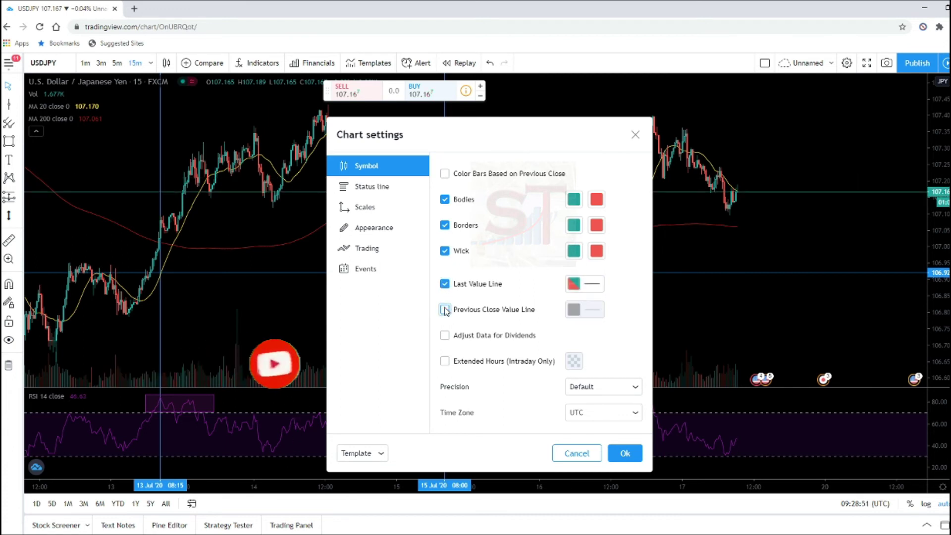
click(636, 458)
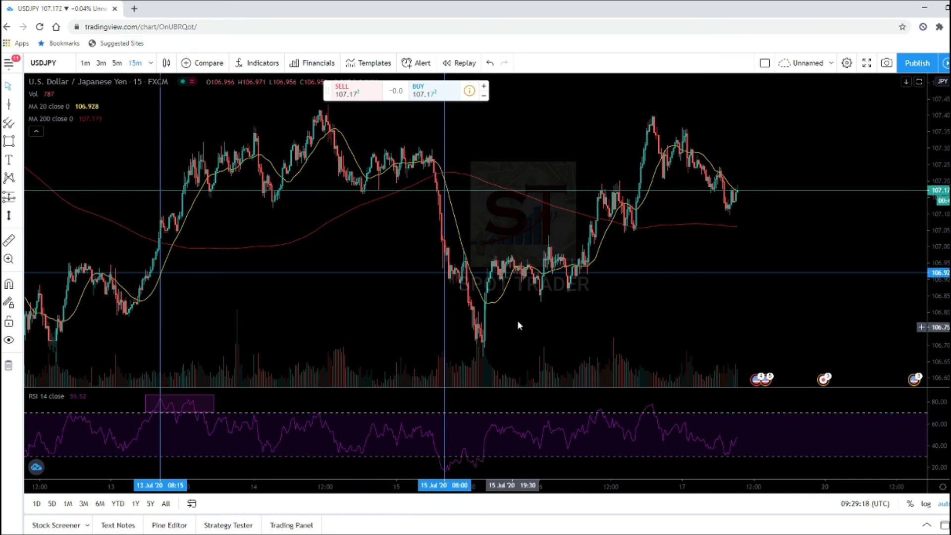
- Draw a trend line in the RSI pane from about 12.75 at 15 Jul '20 08:00 to about 49.79 at 16 Jul '20 20:00
scroll(589, 260, left, 5)
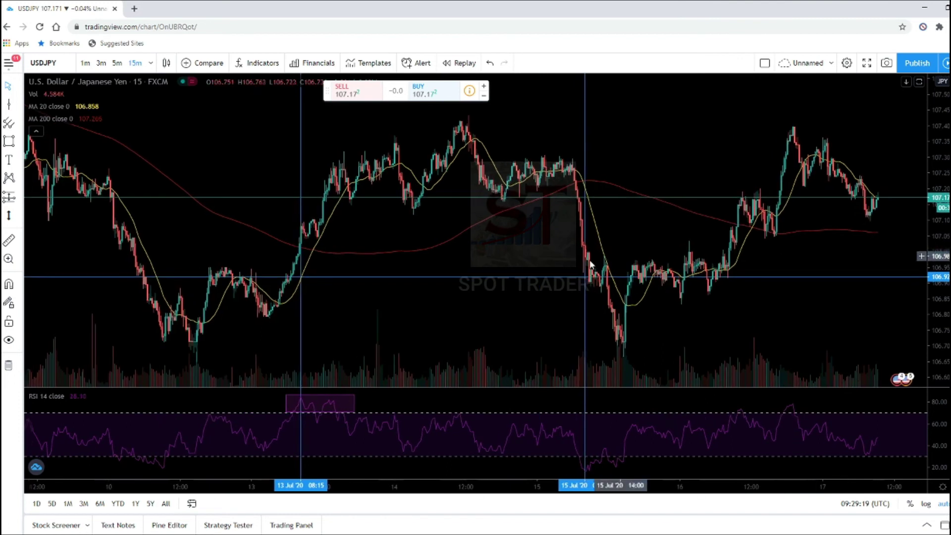
scroll(562, 268, right, 6)
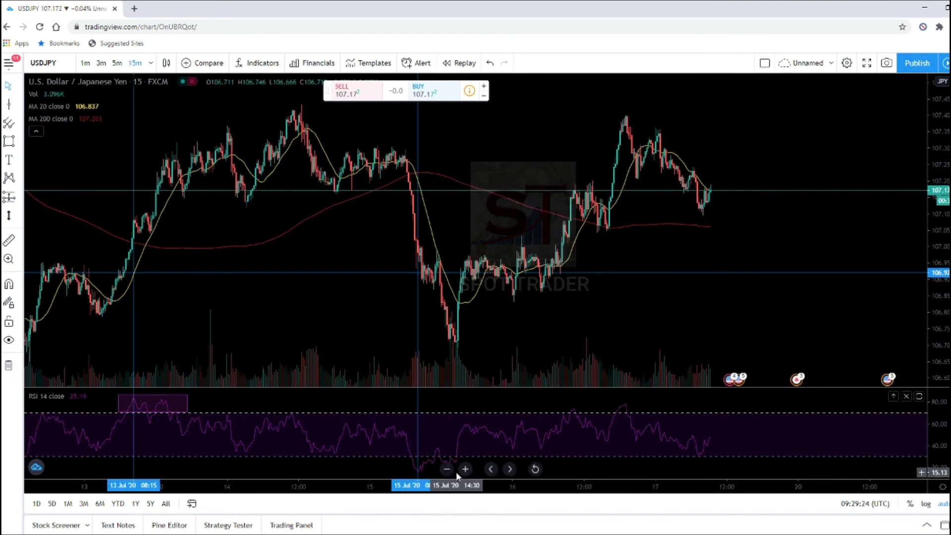
click(18, 105)
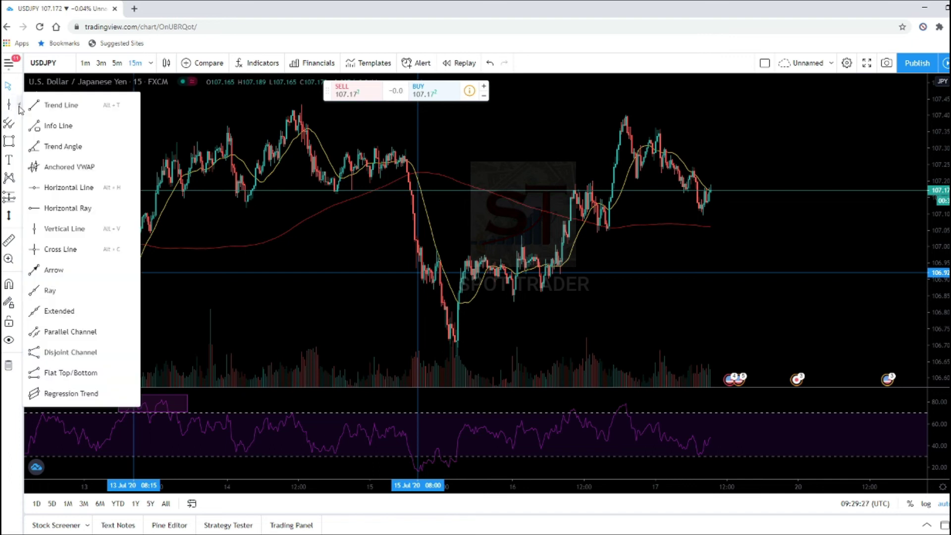
click(59, 105)
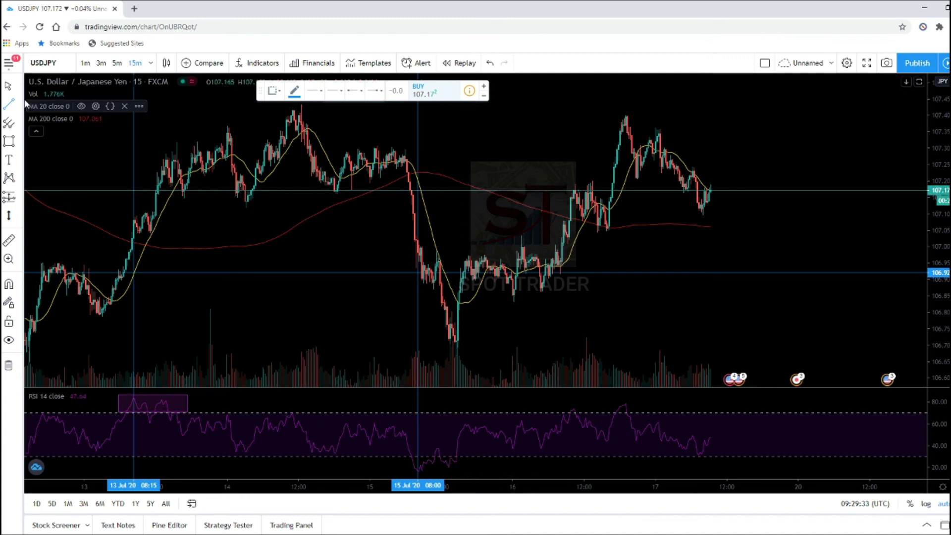
click(619, 434)
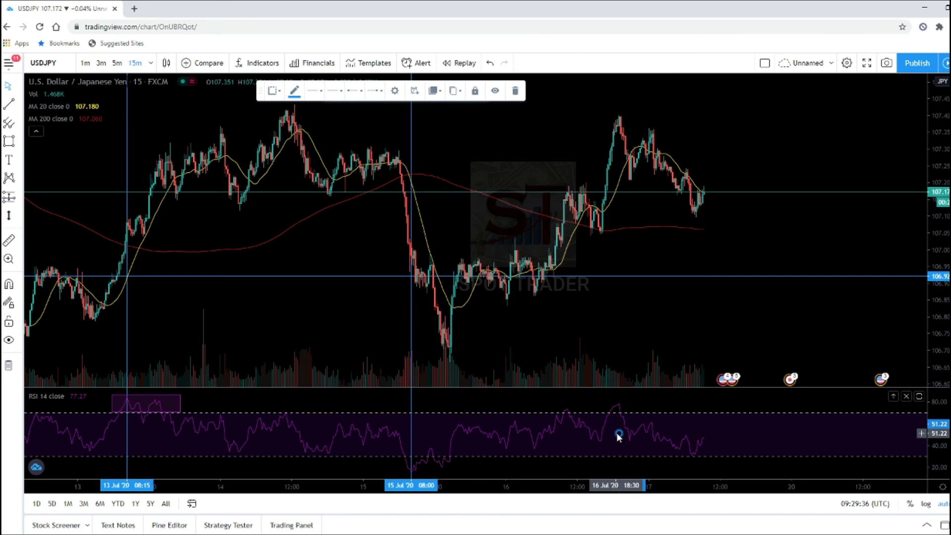
click(411, 474)
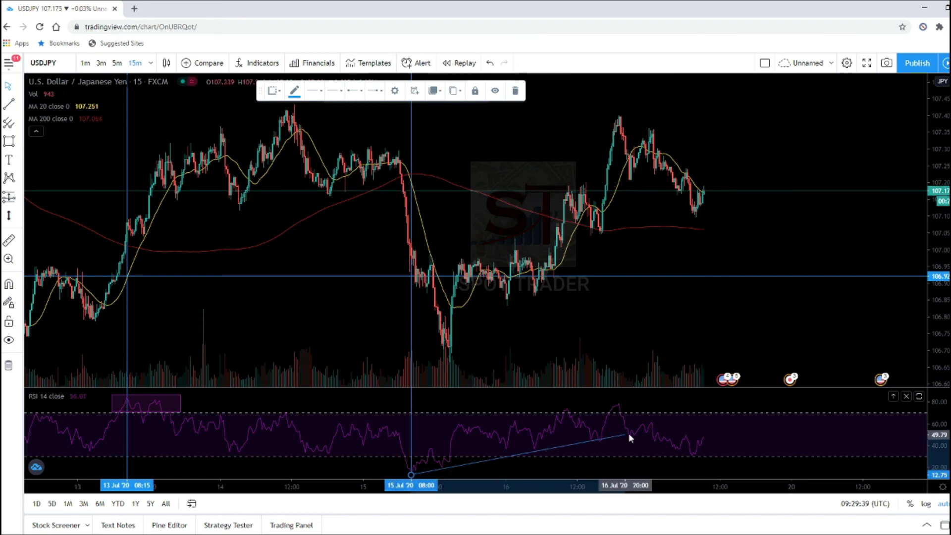
click(631, 436)
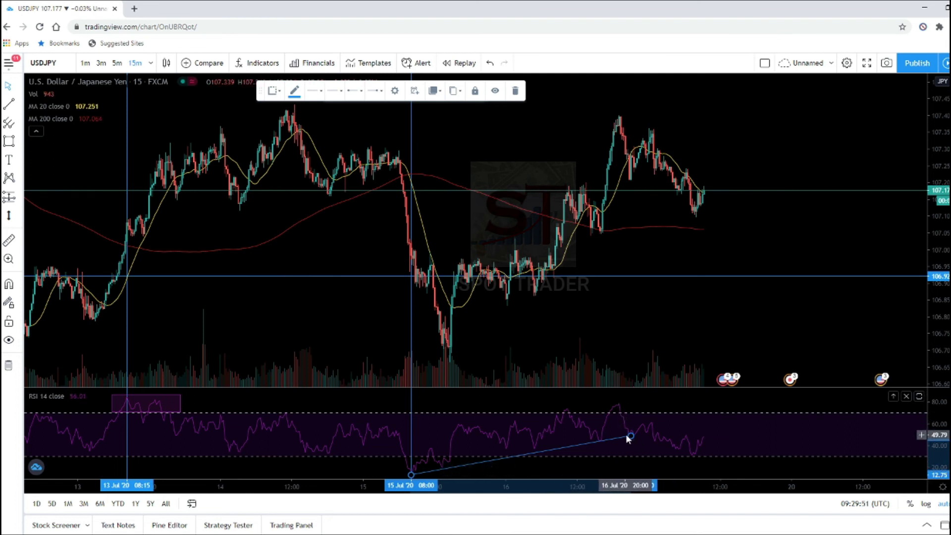
- Examine how the candles and MA crossings between 8 and 17 July relate to the marked RSI peaks, trough and trend line
drag(550, 347, 706, 338)
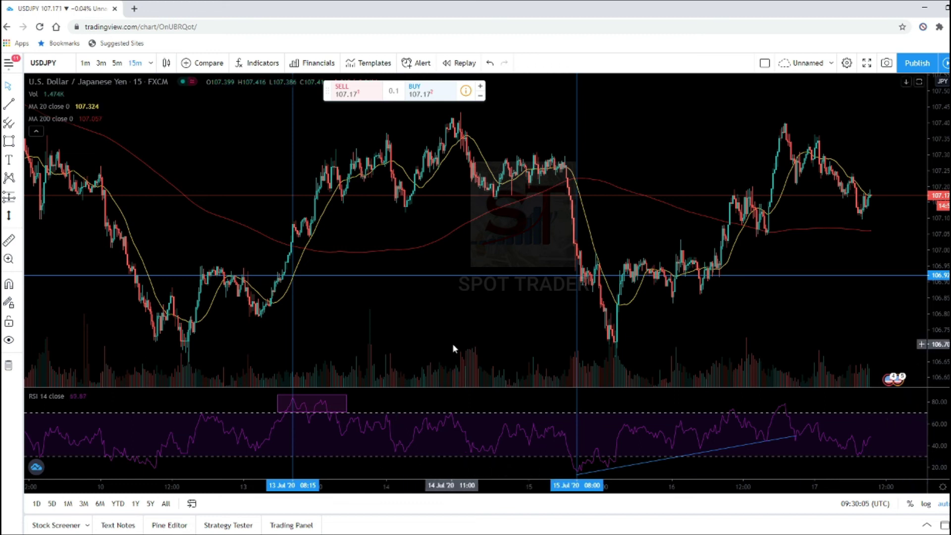
drag(453, 343, 330, 325)
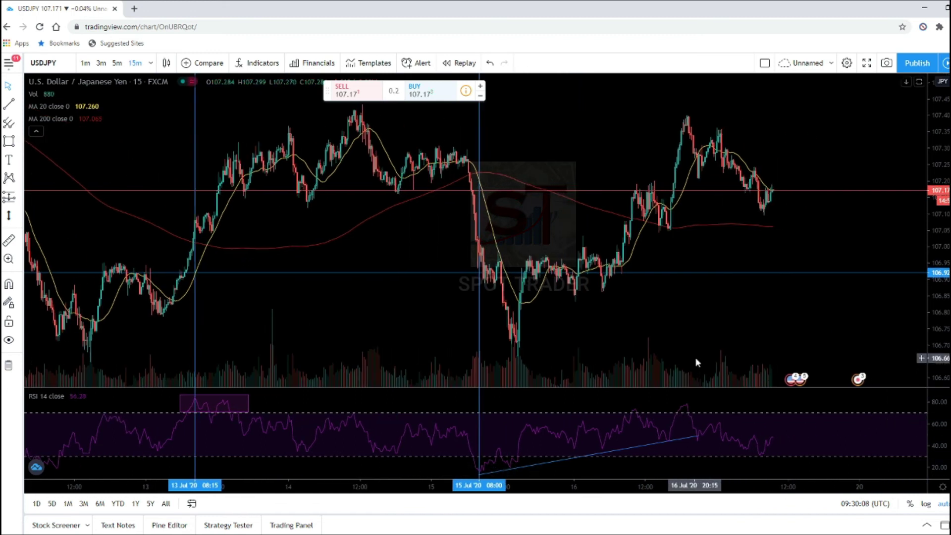
drag(658, 365, 815, 365)
drag(402, 365, 759, 362)
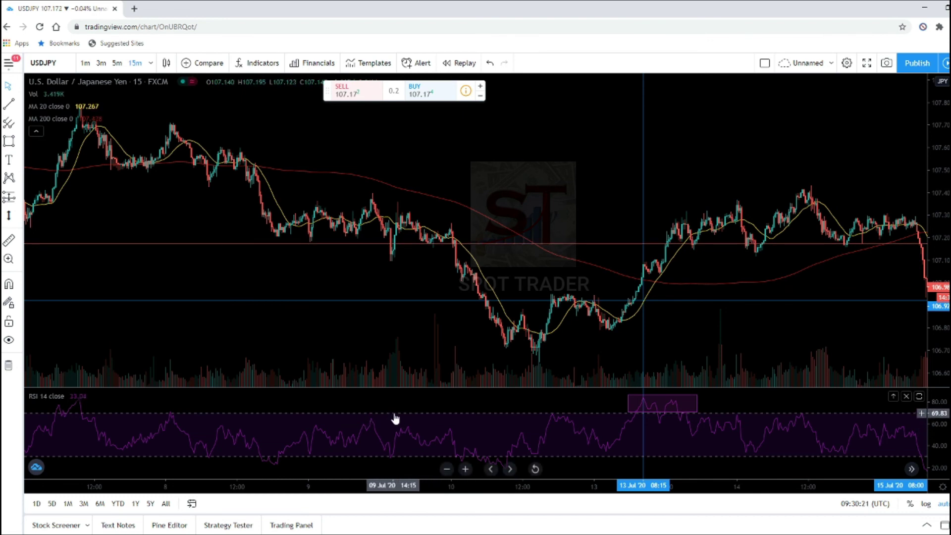
drag(467, 420, 412, 422)
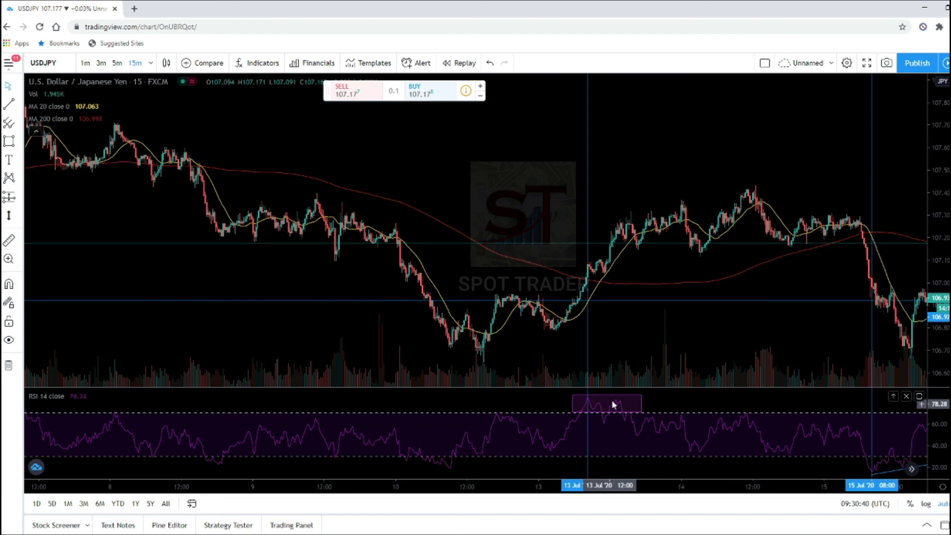
drag(783, 332, 551, 378)
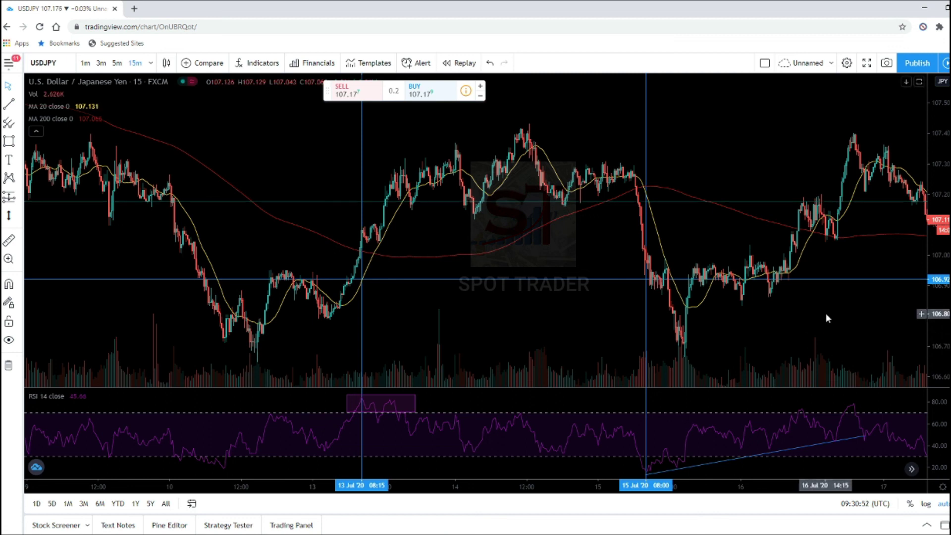
drag(825, 313, 655, 315)
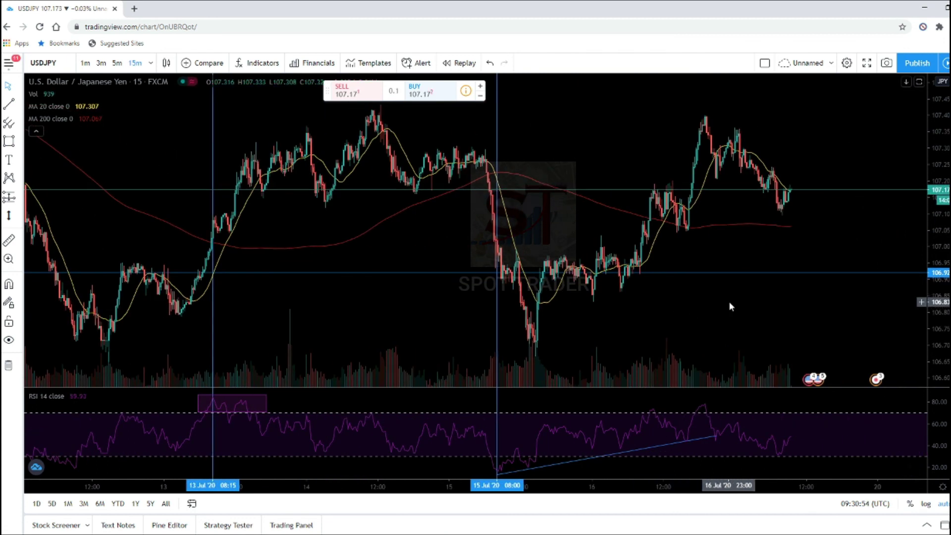